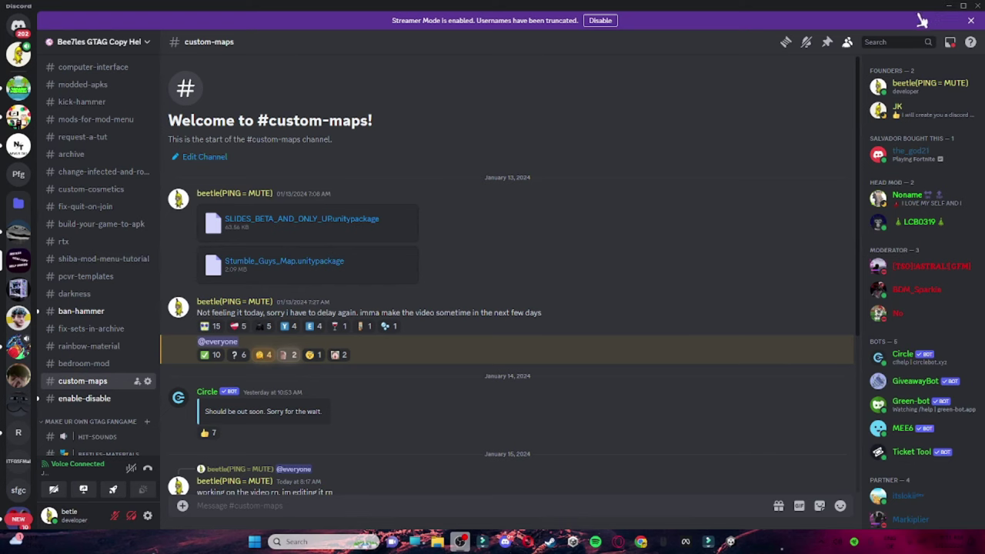
- Switch to Unity and examine the wardrobe's HATS button and its Wardrobe Function Button settings
left_click(950, 6)
right_click_drag(548, 187, 561, 239)
key("w")
key("s")
key("w")
key("s")
key("w")
left_click(443, 230)
right_click_drag(443, 231, 598, 185)
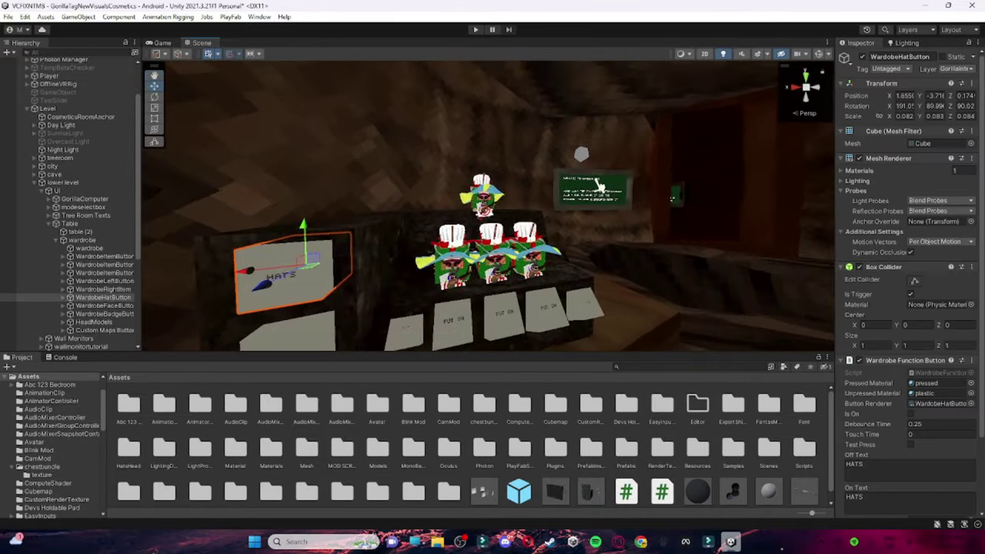
right_click_drag(560, 233, 496, 262)
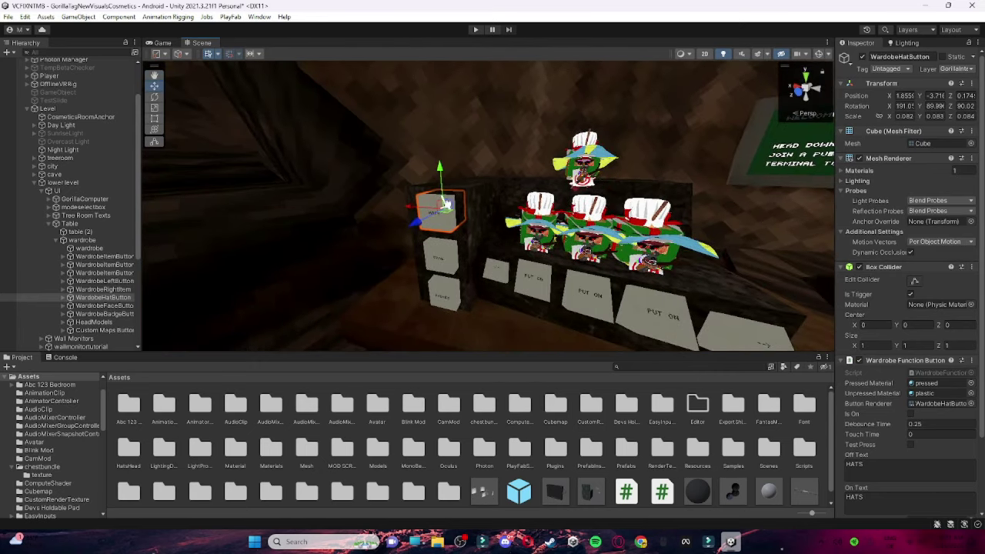
right_click_drag(504, 223, 364, 151)
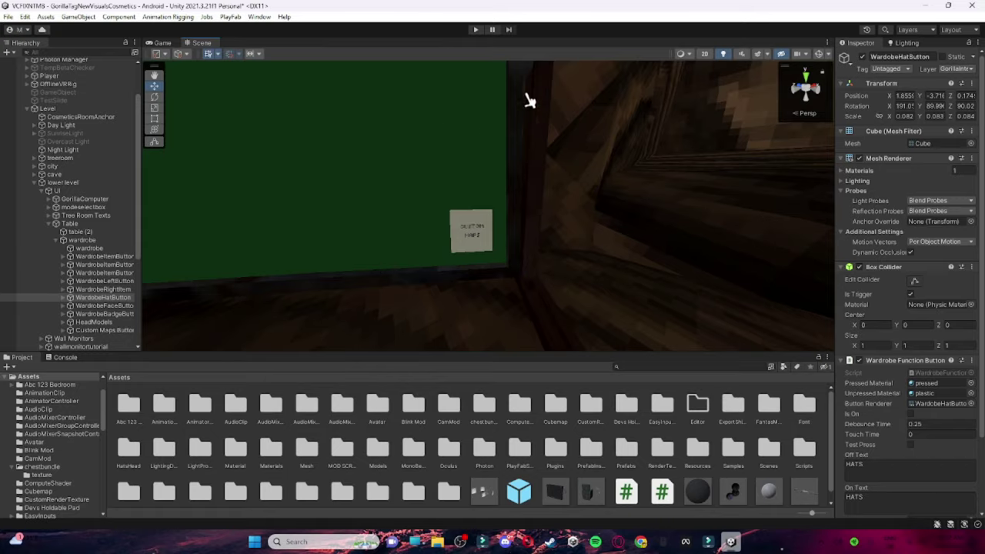
- Select the Custom Maps button on the code of conduct board and examine its Banana OS Menu Button settings
right_click_drag(560, 159, 486, 255)
left_click(516, 224)
right_click_drag(516, 224, 554, 230)
left_click_drag(982, 315, 983, 459)
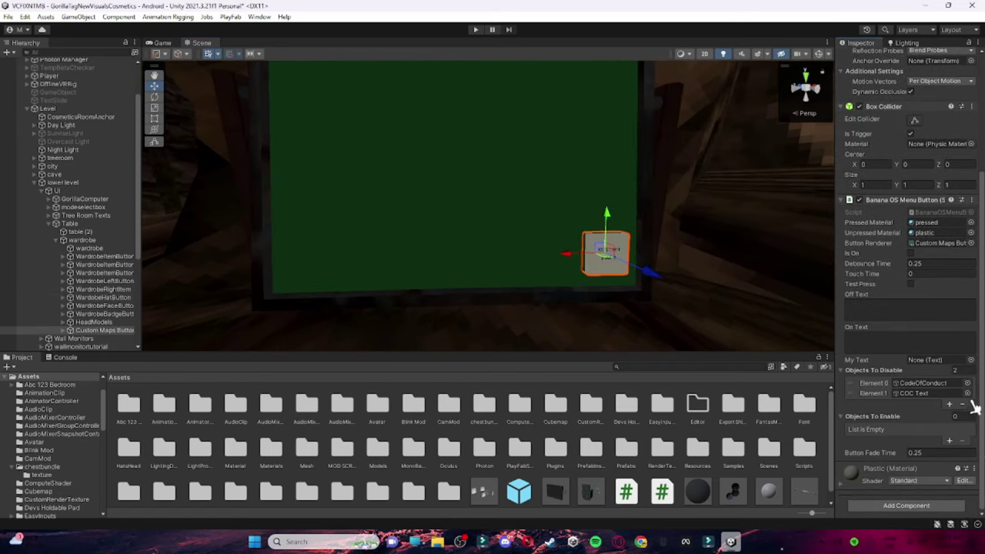
- Compare the wardrobe buttons with the Custom Maps button and review its Objects To Disable against the code of conduct board
right_click_drag(749, 275, 715, 285)
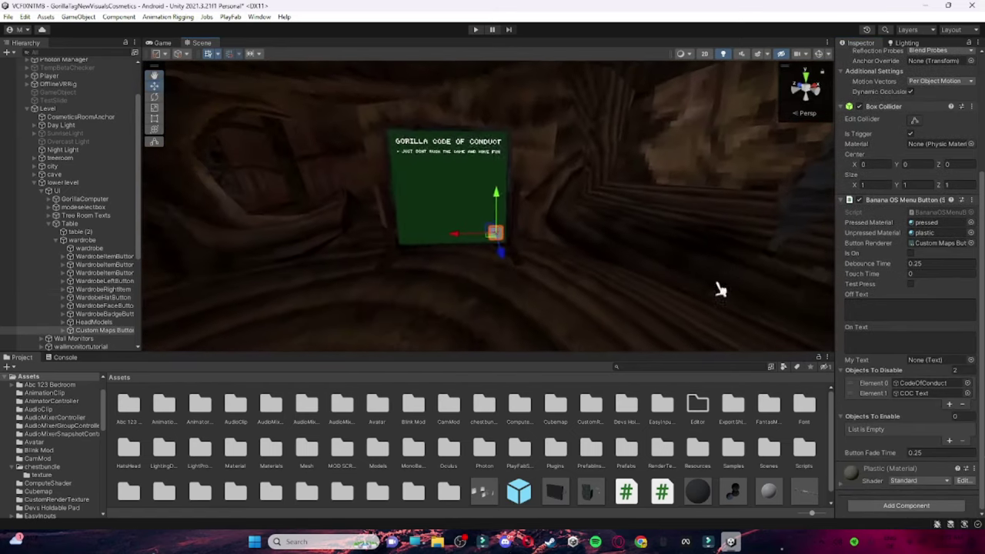
right_click_drag(770, 218, 915, 278)
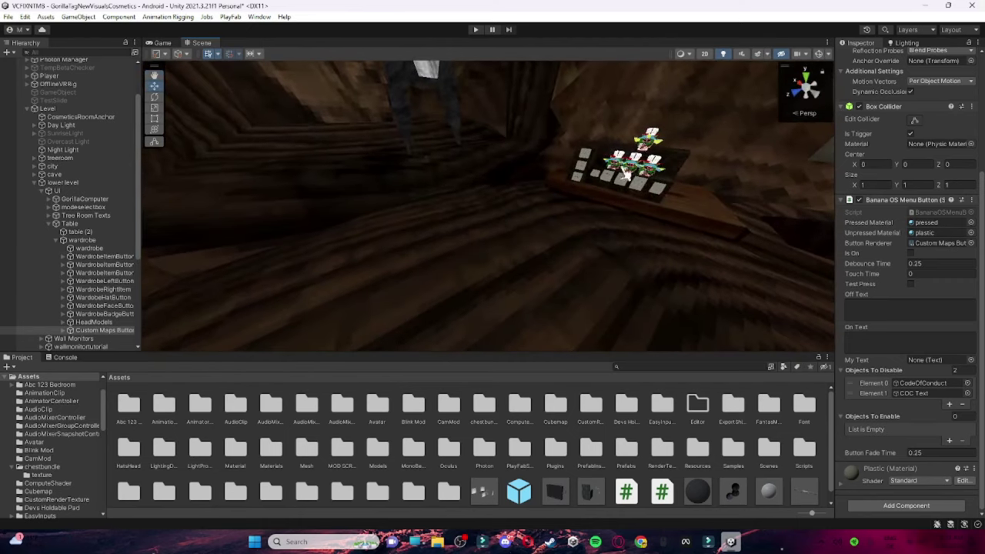
left_click(586, 157)
right_click_drag(591, 186, 503, 205)
left_click(461, 211)
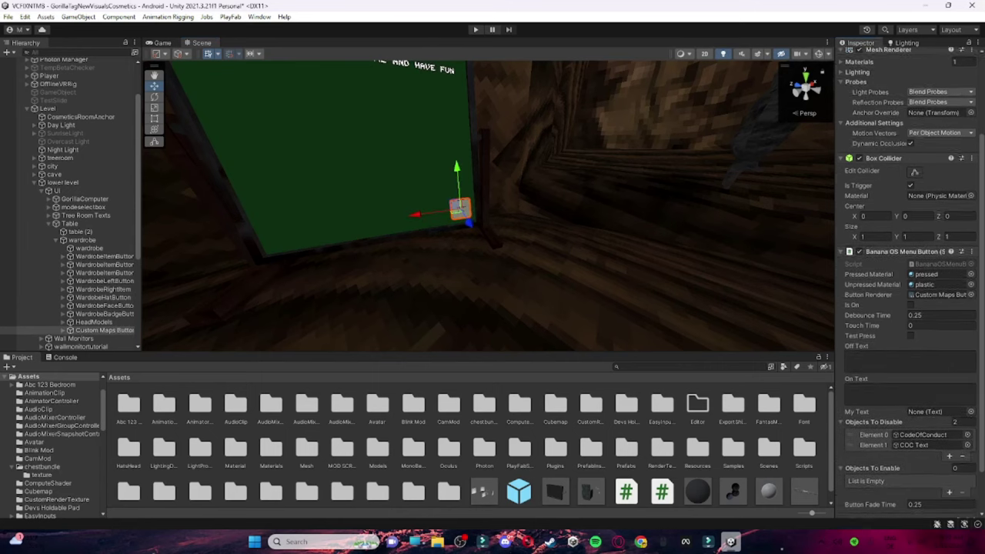
scroll(923, 261, "down", 2)
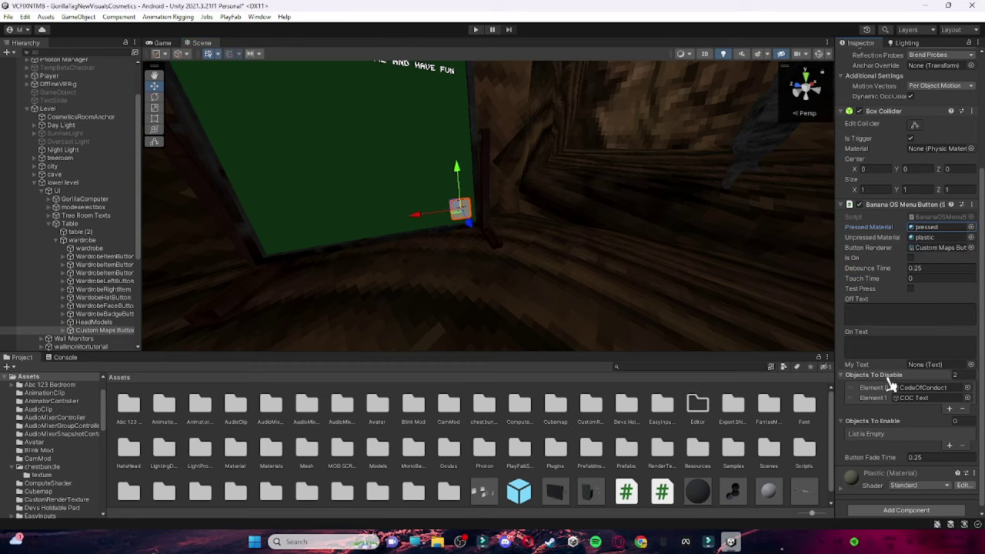
key("s")
right_click_drag(616, 227, 510, 153)
key("w")
key("s")
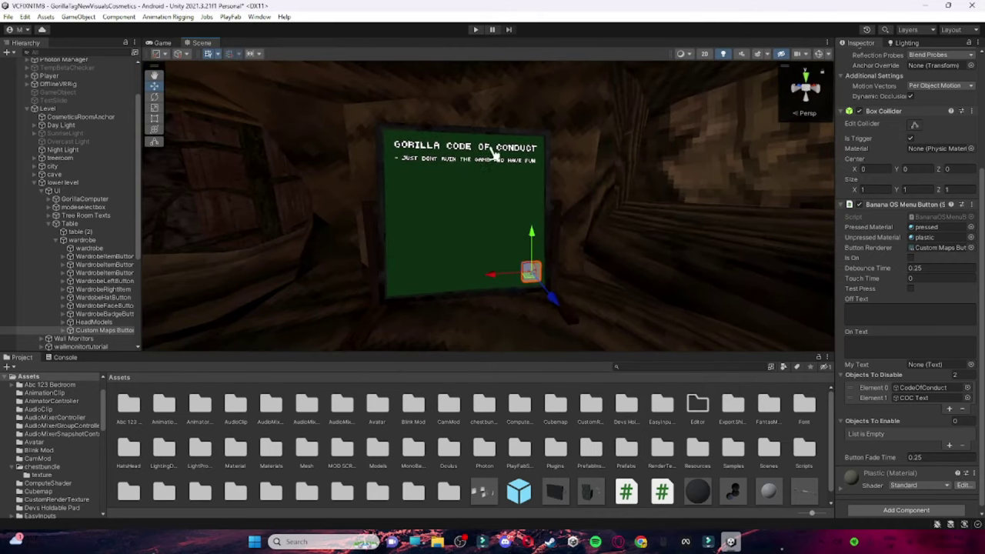
scroll(870, 141, "down", 1)
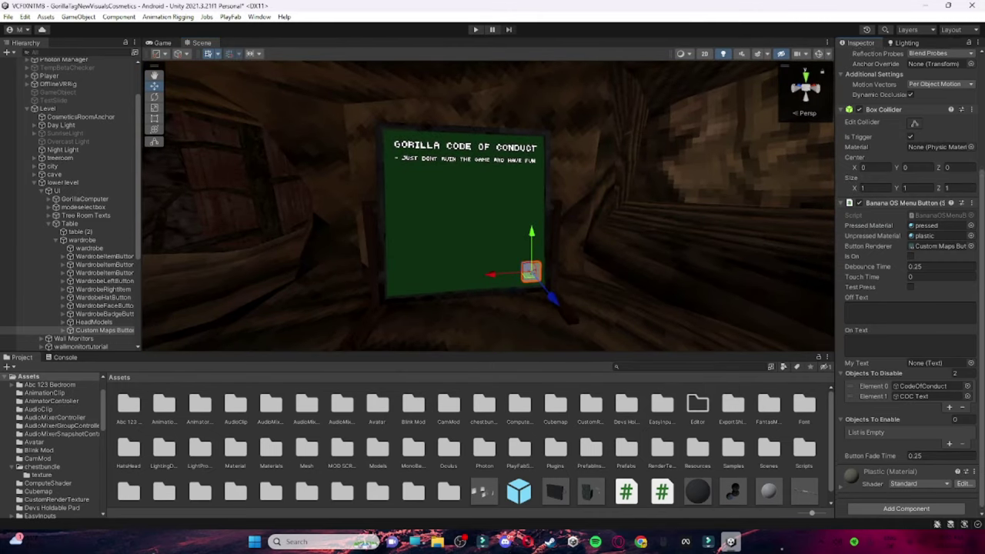
key("w")
right_click_drag(685, 237, 575, 236)
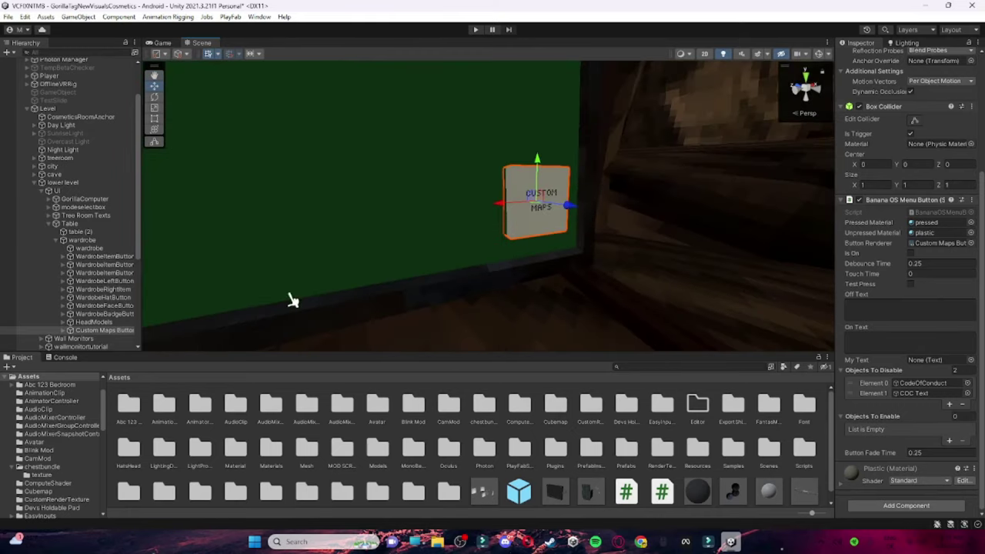
- Try the label HATS in the Custom Maps button's Text child and restore the wording to CUSTOM MAPS
left_click(65, 330)
left_click(88, 339)
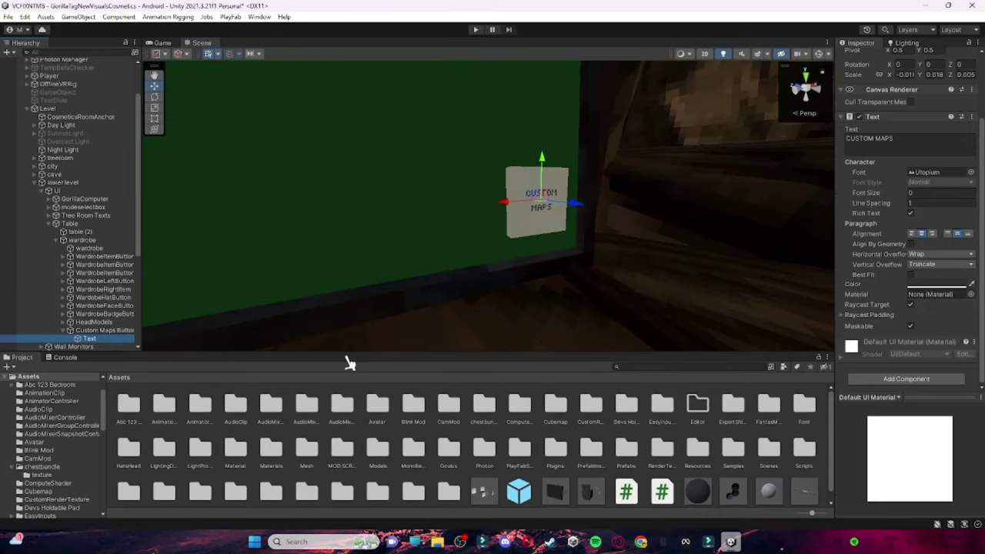
left_click(873, 142)
key("ctrl+c")
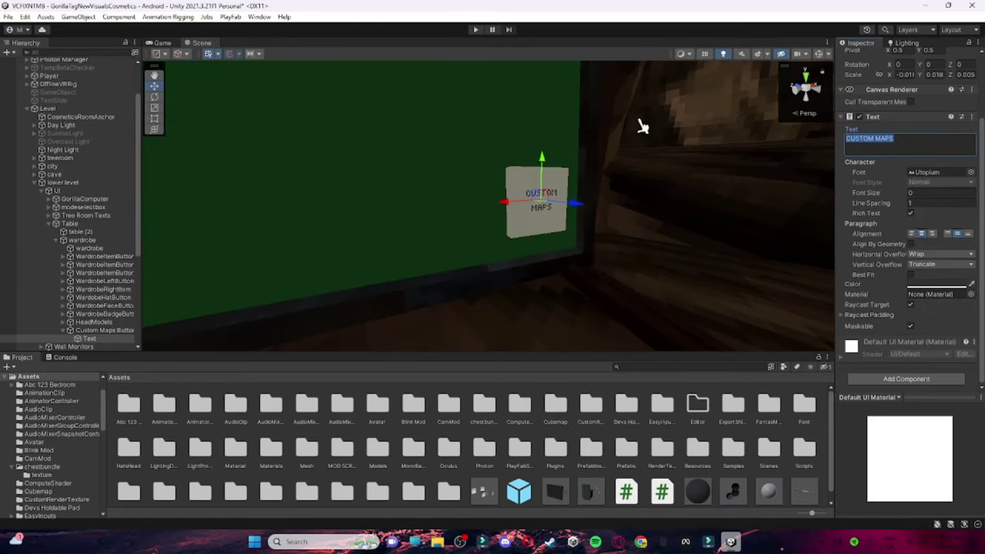
type("HATS")
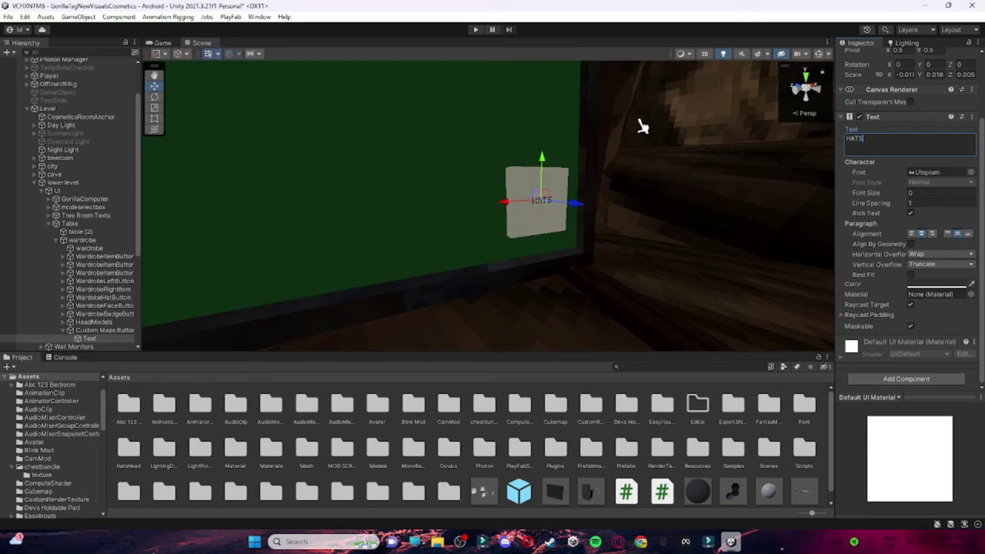
key("ctrl+v")
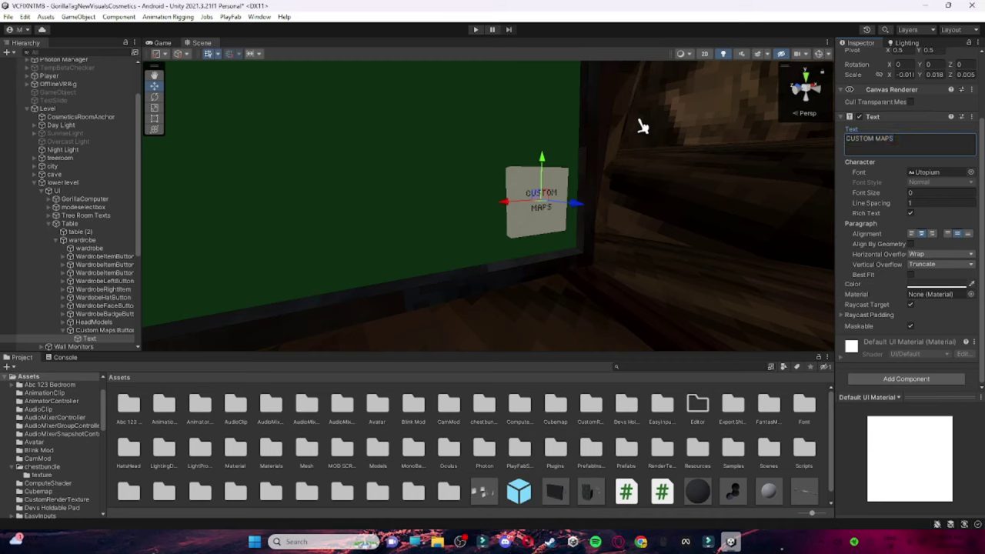
left_click(64, 330)
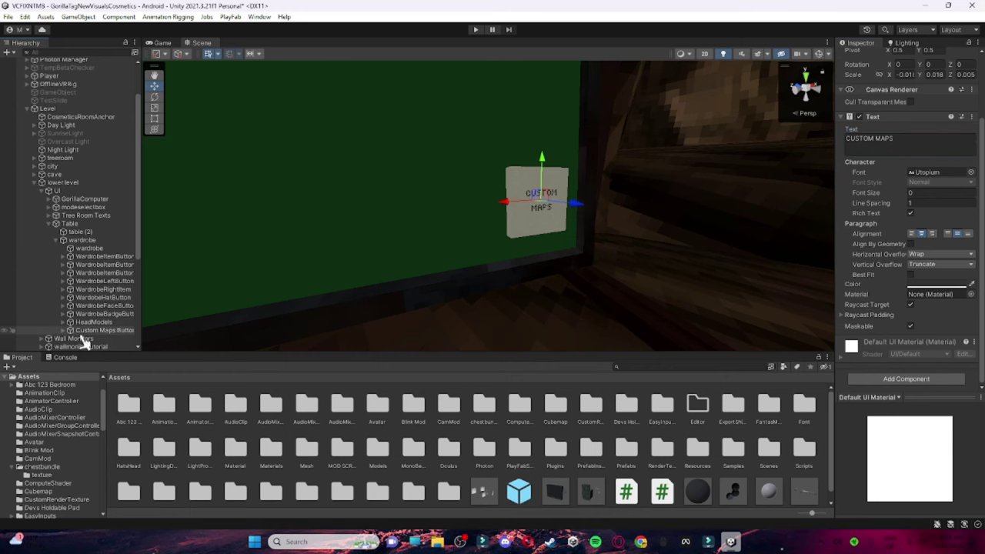
- Duplicate the Custom Maps button and move the copy to the upper left area of the code of conduct board
left_click(104, 331)
key("s")
right_click_drag(439, 296, 431, 263)
key("w")
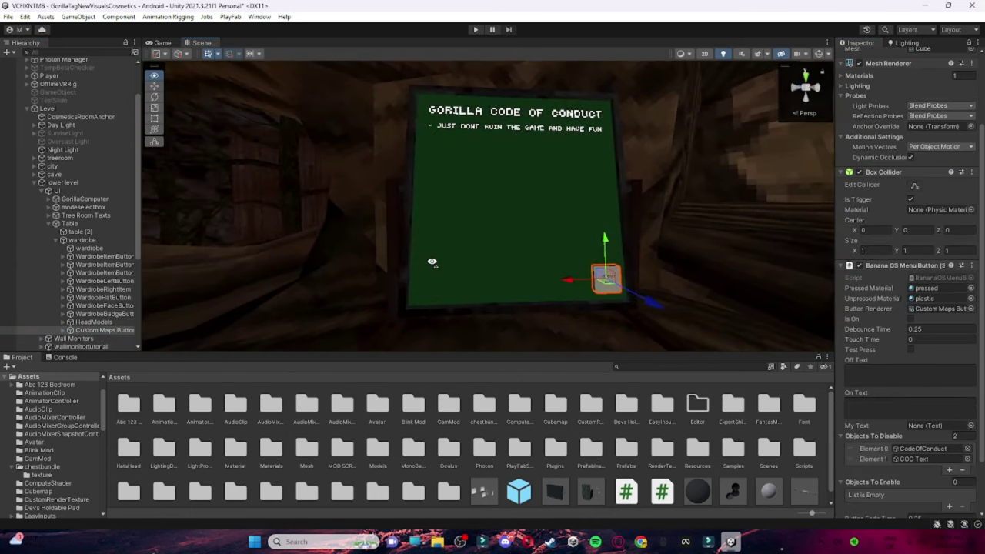
key("ctrl+d")
left_click_drag(608, 282, 446, 184)
key("w")
right_click_drag(459, 192, 480, 196)
key("s")
key("w")
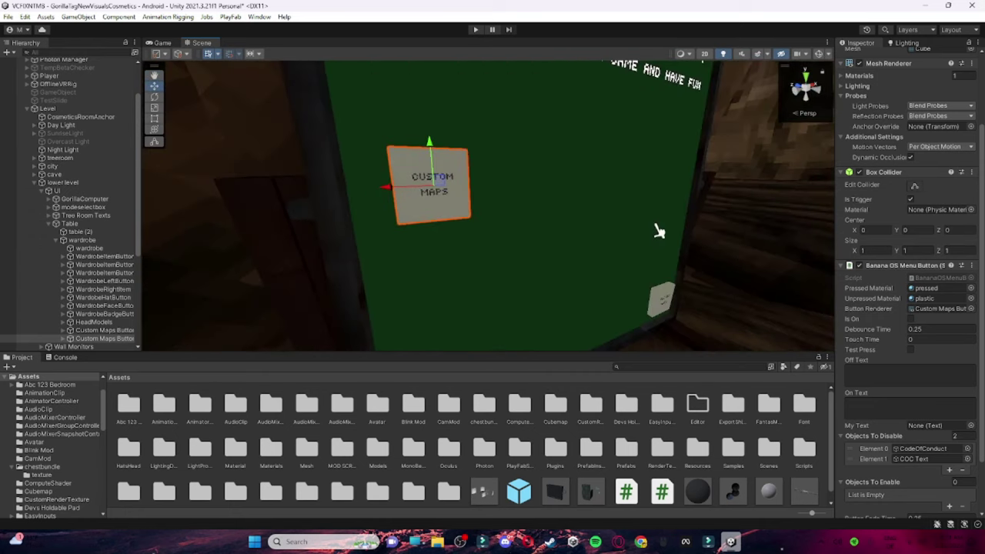
- Rename the duplicated button to ONLY UP BUTTON
scroll(896, 76, "up", 3)
left_click(901, 57)
type("ONLY")
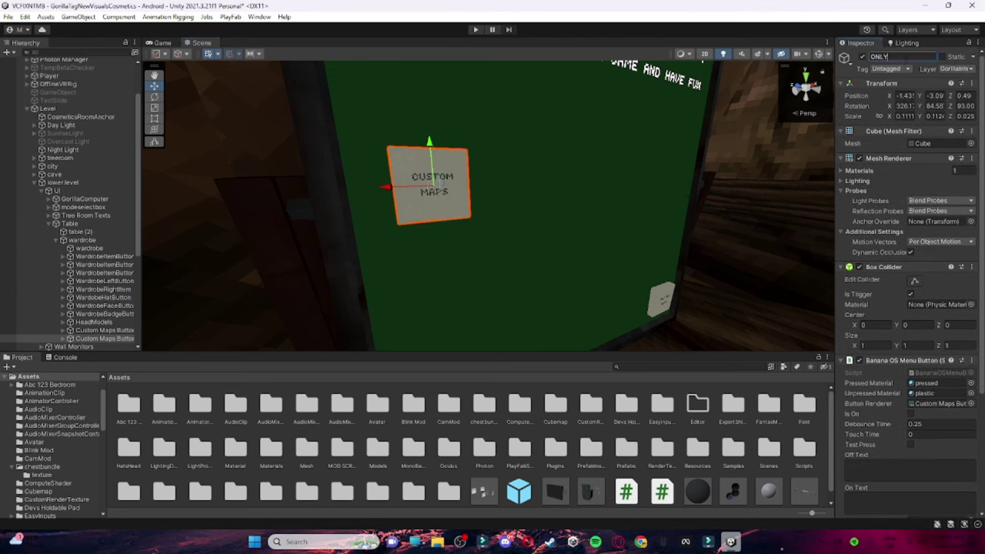
type(" UP BUTTON")
key("Return")
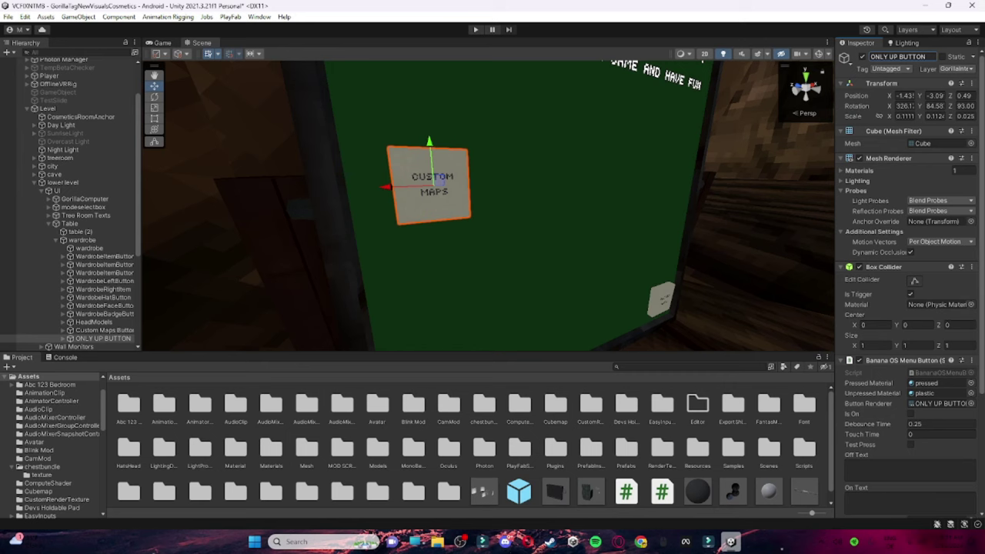
- Remove COC Text and CodeOfConduct from the ONLY UP BUTTON's Objects To Disable list
scroll(973, 354, "down", 3)
scroll(940, 451, "down", 2)
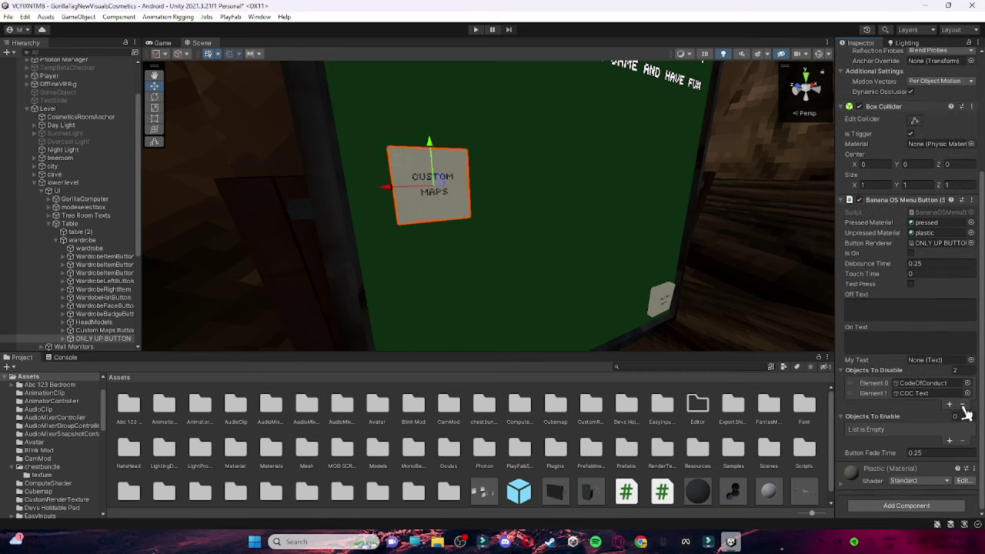
left_click(962, 405)
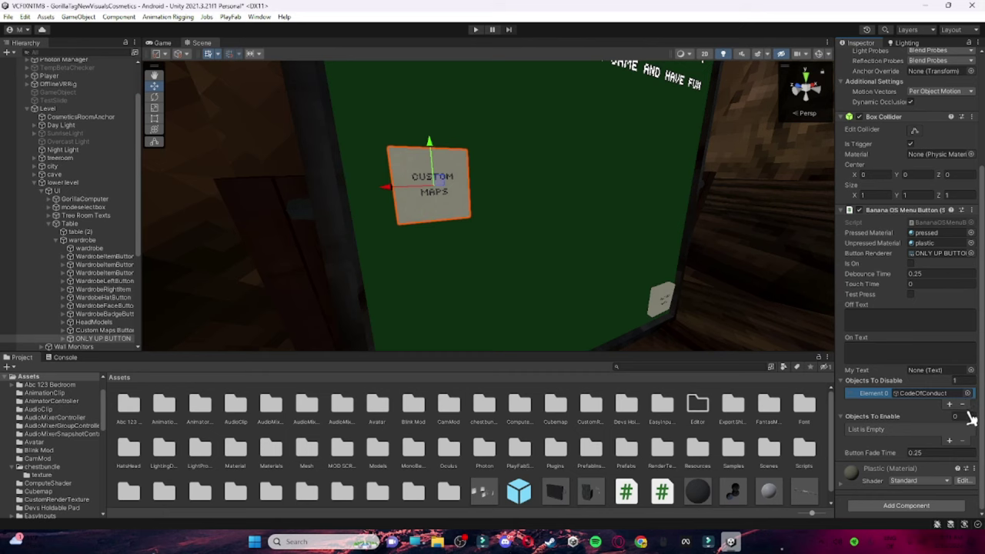
left_click(962, 404)
right_click_drag(593, 310, 529, 282)
key("s")
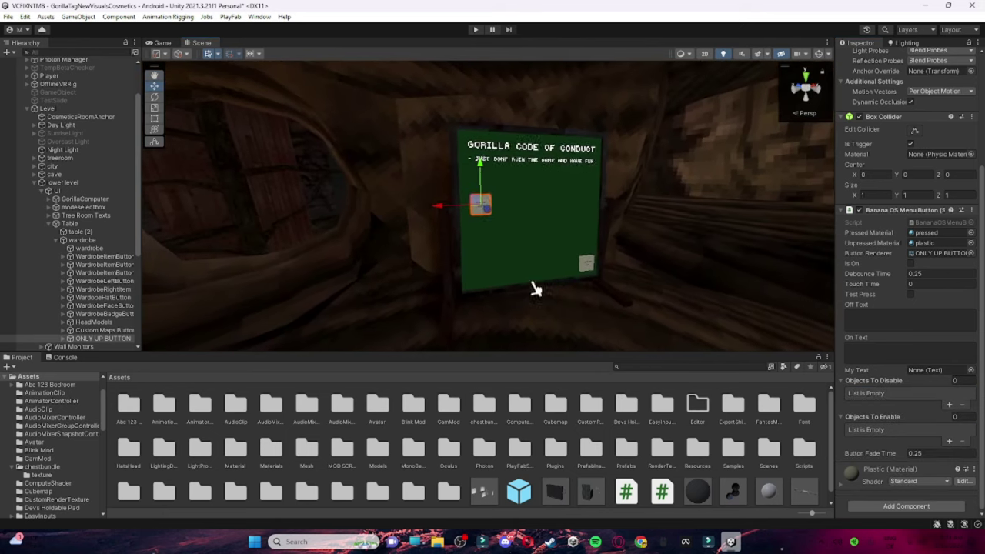
- Examine the lower level and forest groups under Level in the hierarchy
left_click(35, 183)
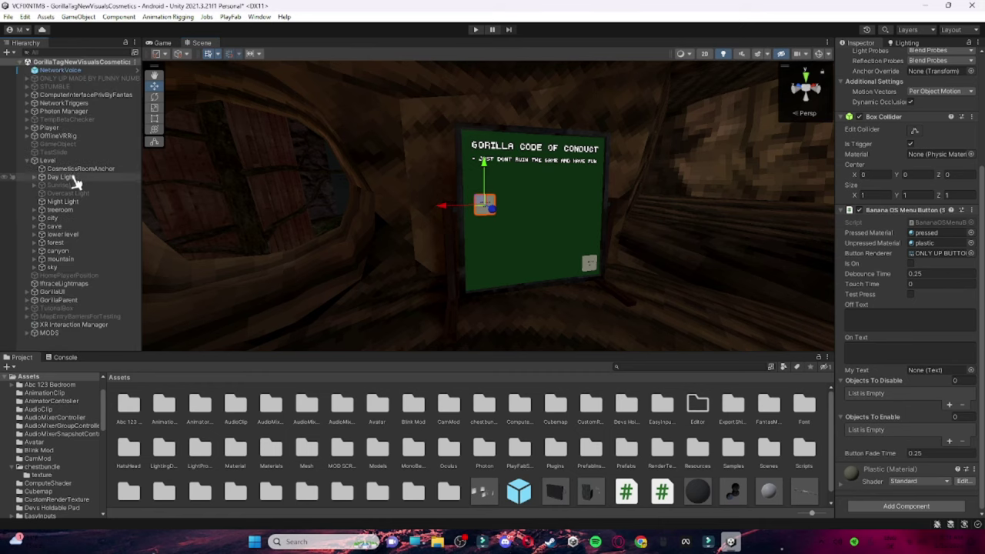
left_click(35, 243)
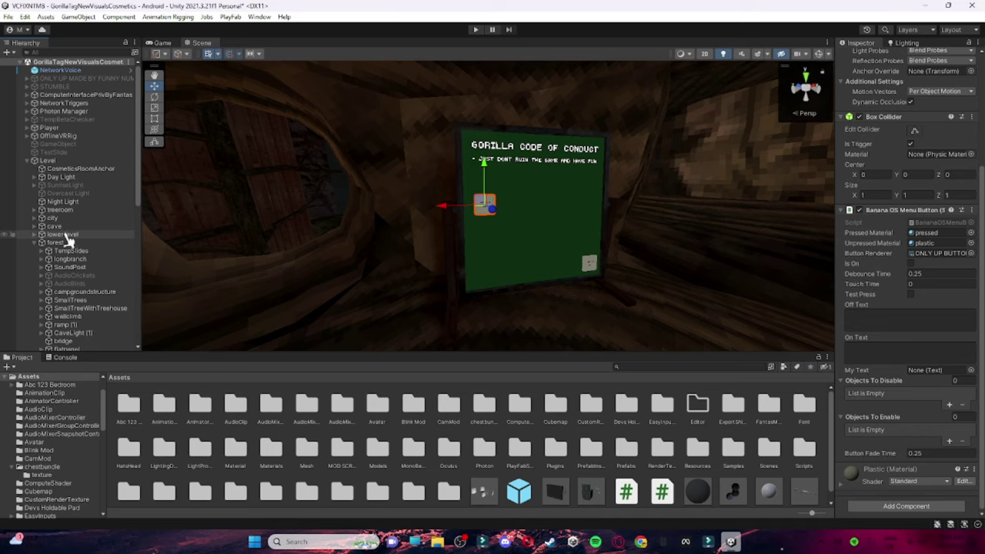
left_click(71, 235)
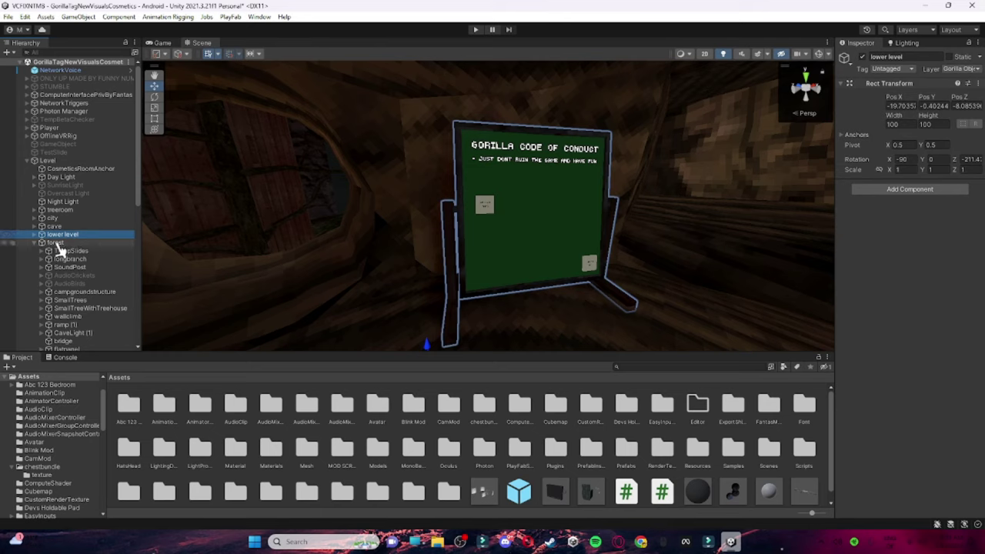
mouse_move(62, 240)
left_mouse_down()
mouse_move(68, 252)
mouse_move(80, 247)
mouse_move(71, 238)
left_mouse_up()
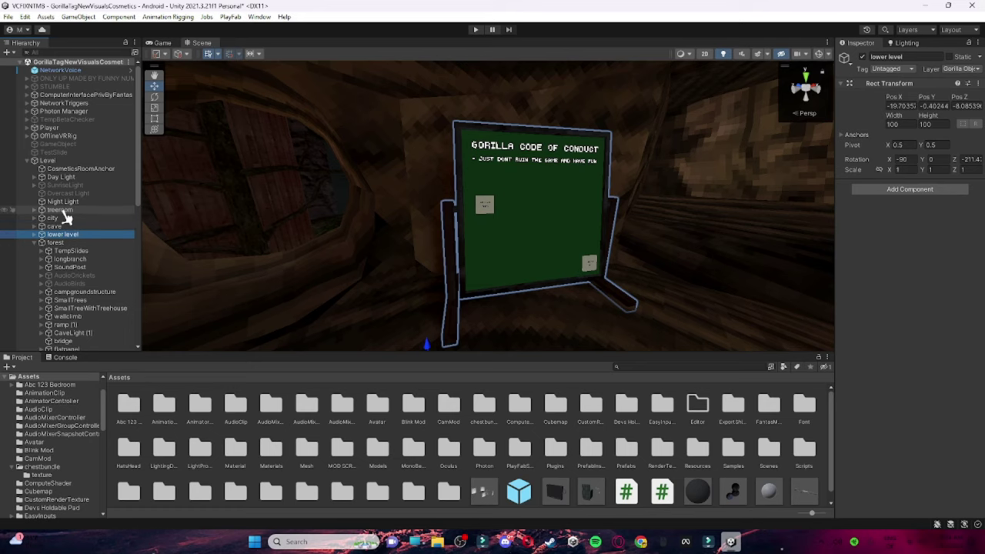
right_click_drag(270, 213, 169, 236)
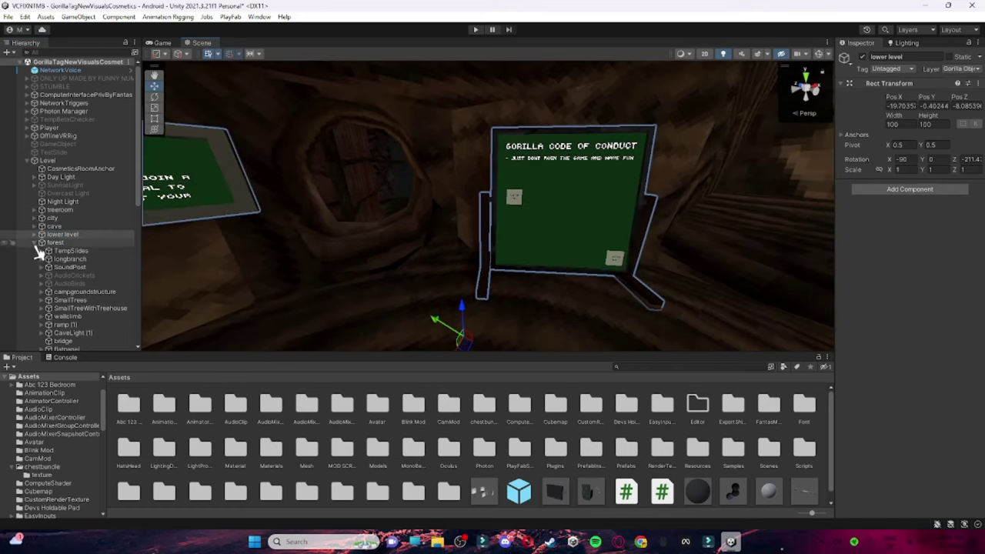
left_click(34, 243)
- Set the label in the ONLY UP BUTTON's Text child to ONLY UP
left_click(515, 198)
key("w")
right_click_drag(526, 200, 526, 200)
key("s")
scroll(124, 322, "down", 1)
left_click(63, 316)
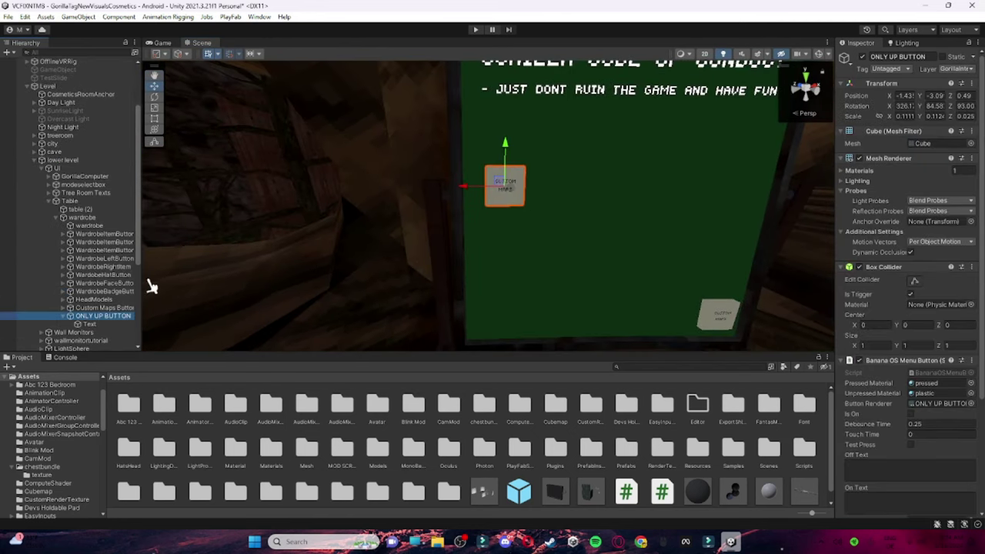
left_click(92, 325)
left_click_drag(943, 239, 672, 190)
type("on")
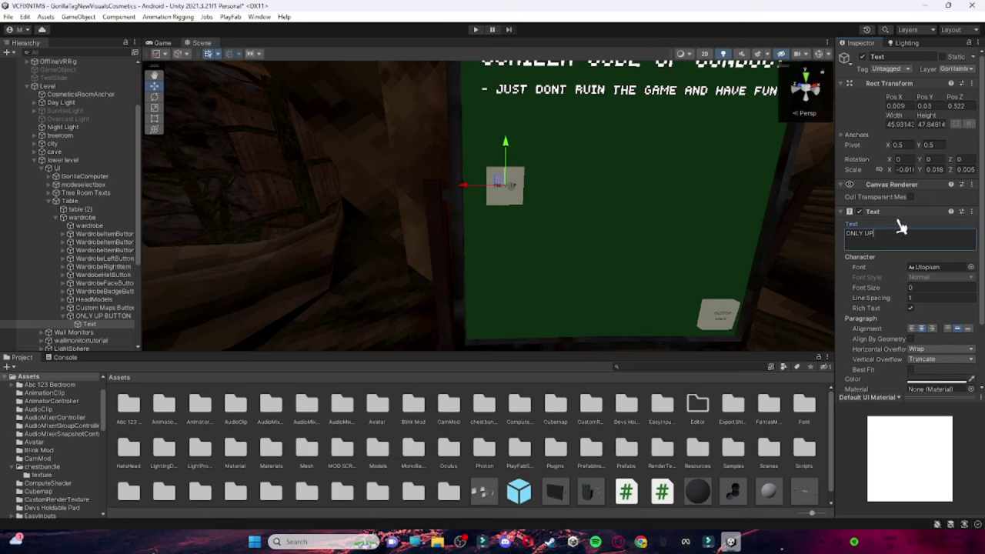
left_click(115, 316)
left_click(63, 315)
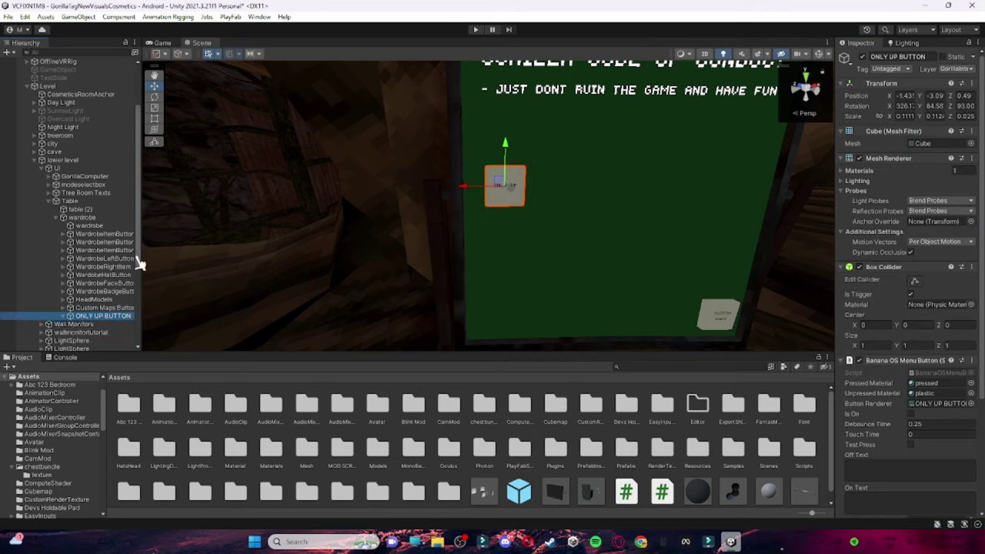
- Add the forest group from Level to the ONLY UP BUTTON's Objects To Disable list
scroll(92, 269, "down", 3)
scroll(908, 307, "down", 4)
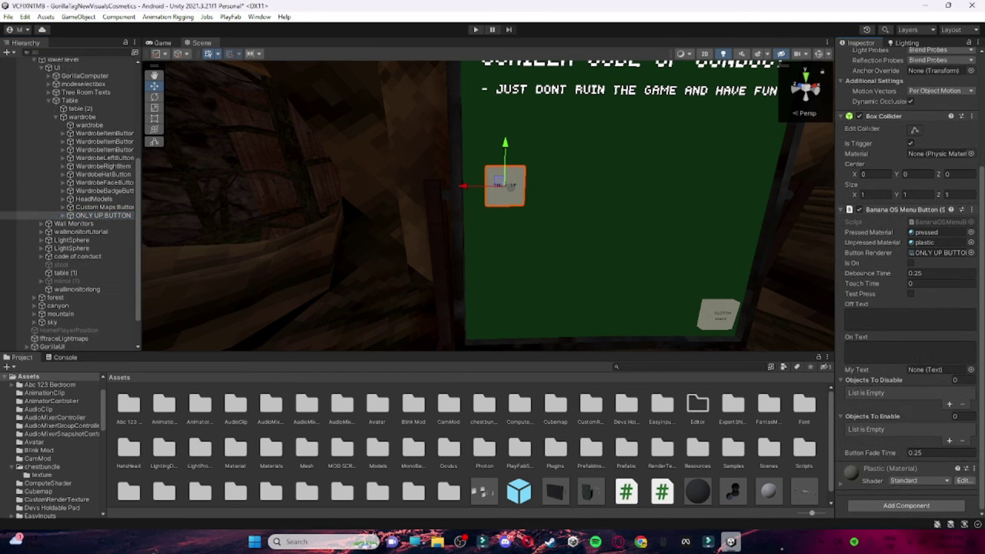
scroll(135, 282, "down", 1)
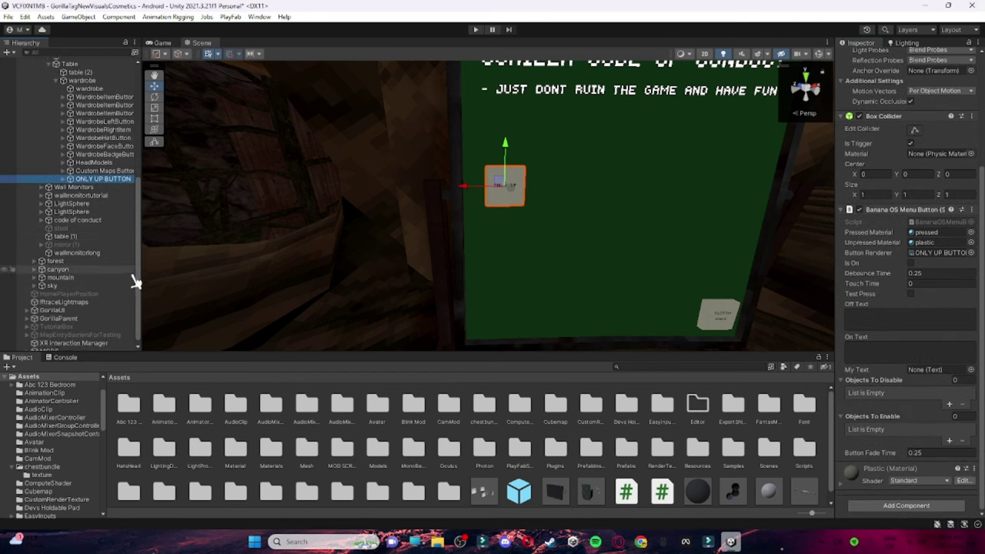
scroll(132, 301, "up", 5)
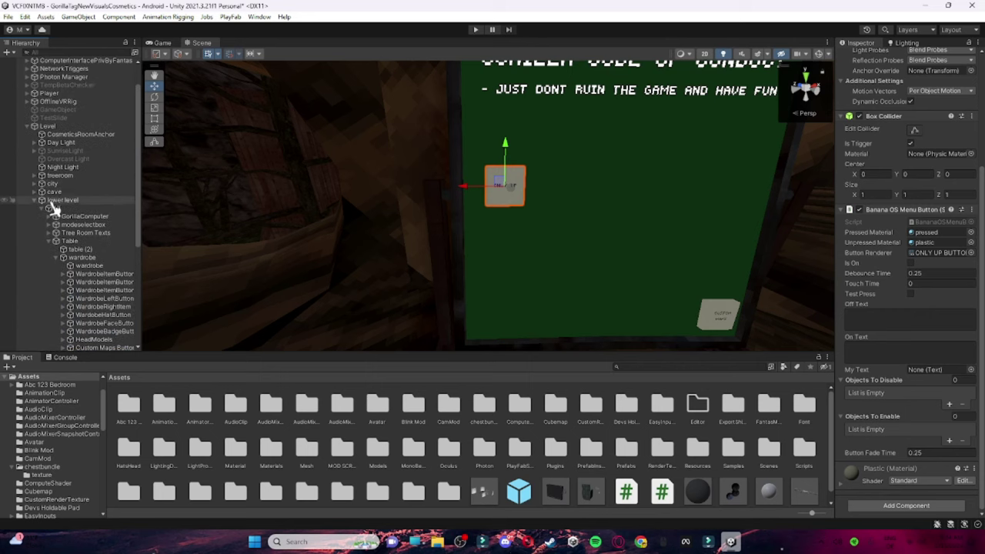
left_click(36, 201)
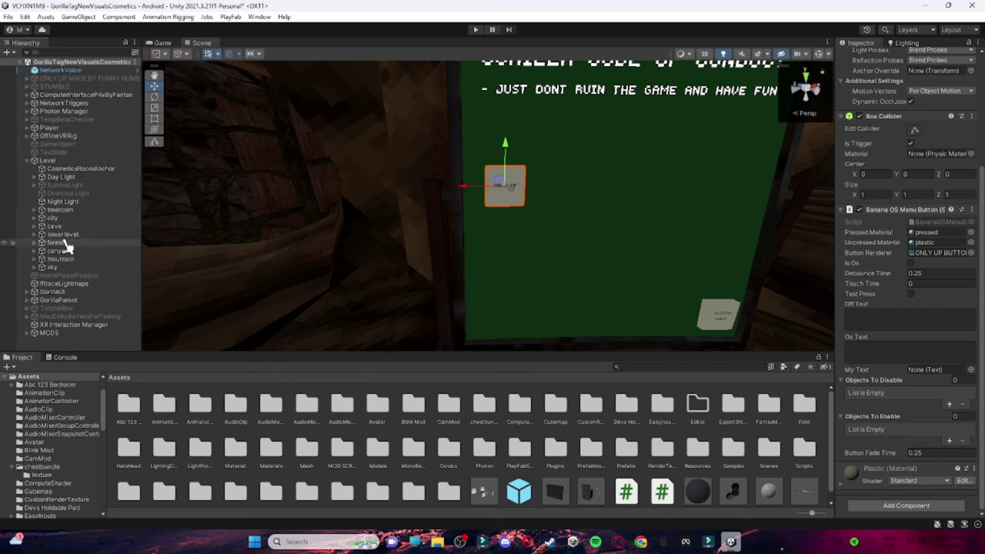
left_click_drag(62, 246, 891, 386)
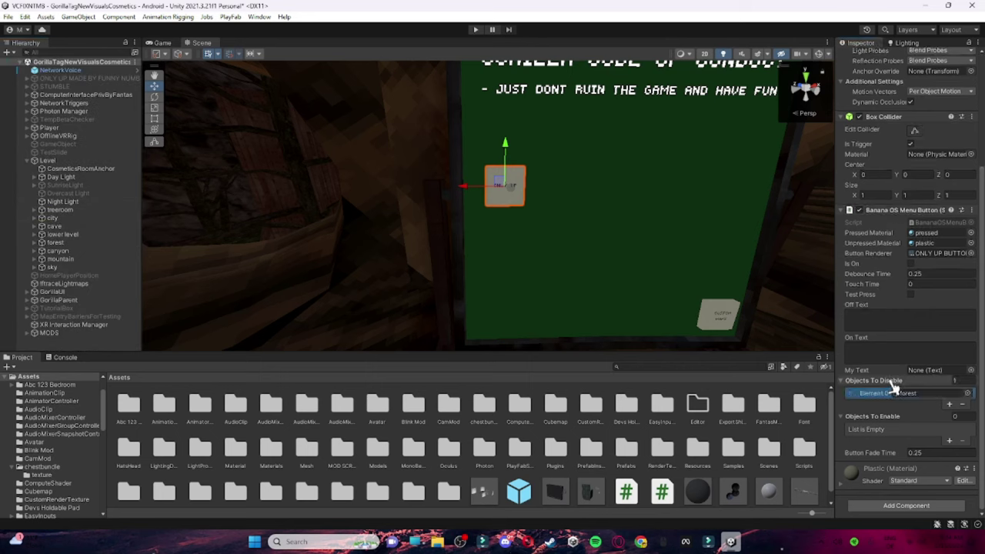
- Duplicate the ONLY UP BUTTON and place the copy directly below the original on the code of conduct board
scroll(449, 235, "down", 10)
mouse_move(444, 208)
right_mouse_down()
mouse_move(448, 236)
mouse_move(477, 223)
mouse_move(415, 214)
mouse_move(421, 198)
mouse_move(444, 202)
right_mouse_up()
key("w")
key("s")
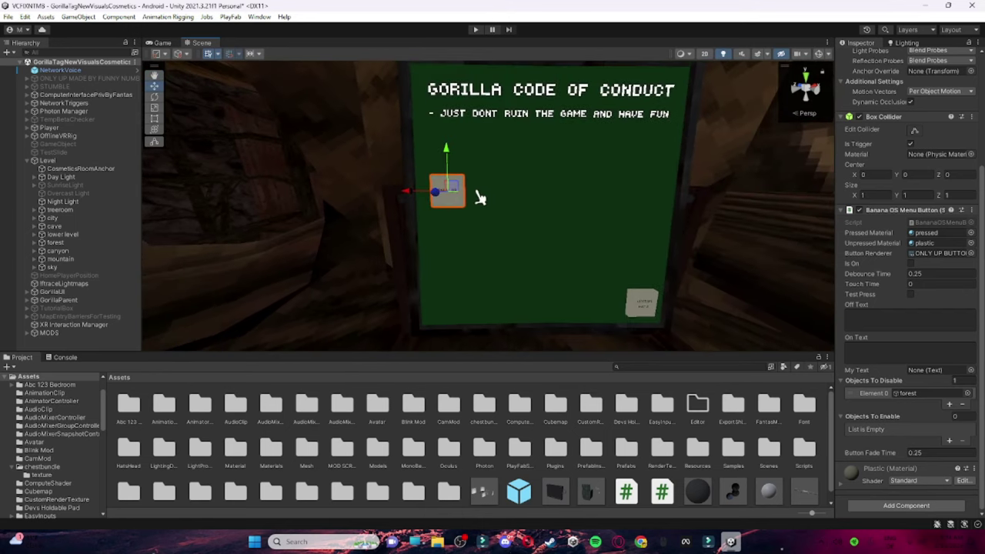
key("ctrl+d")
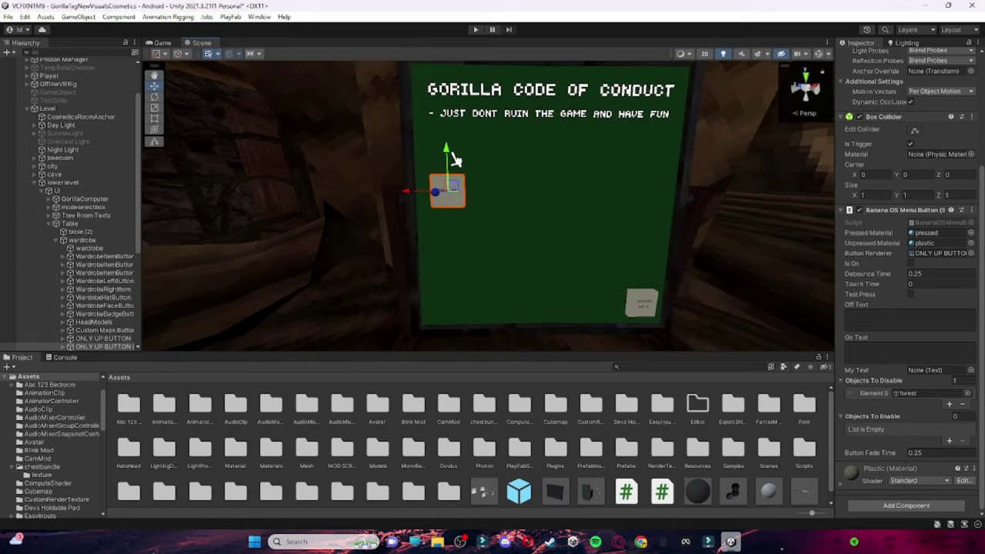
left_click_drag(450, 158, 450, 197)
right_click_drag(450, 196, 303, 206)
key("f")
- Set the label in the duplicated button's Text child to NORMAL MAP
left_click(114, 347)
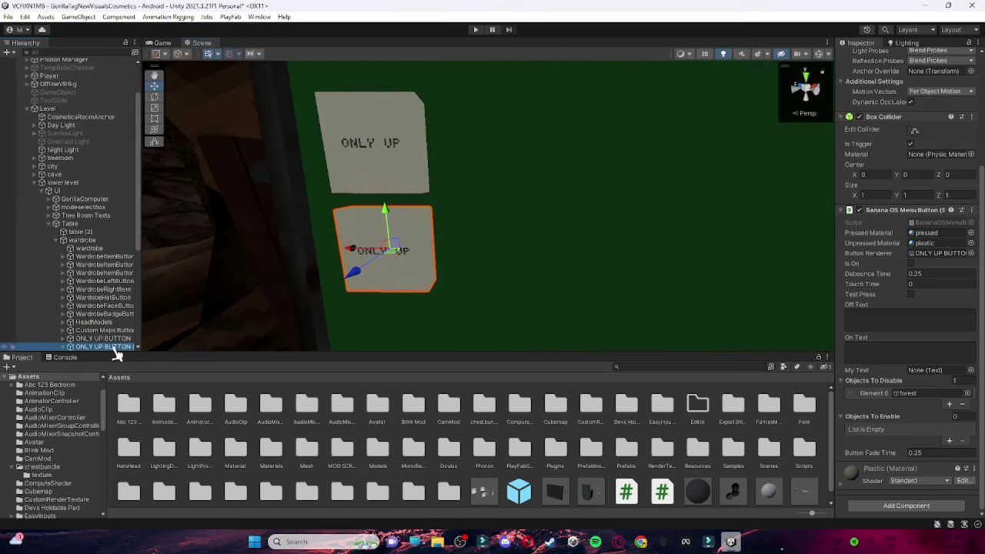
scroll(105, 346, "down", 2)
left_click(93, 293)
left_click_drag(889, 141, 748, 126)
type("REACTIVATE")
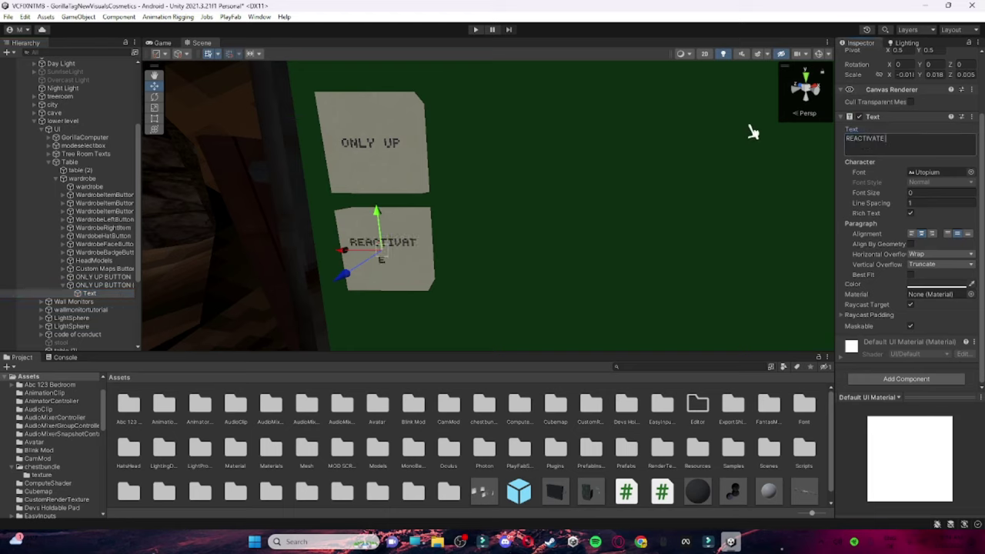
key("BackSpace")
key("BackSpace")
key("BackSpace")
key("BackSpace")
key("BackSpace")
key("BackSpace")
key("BackSpace")
key("BackSpace")
key("BackSpace")
key("BackSpace")
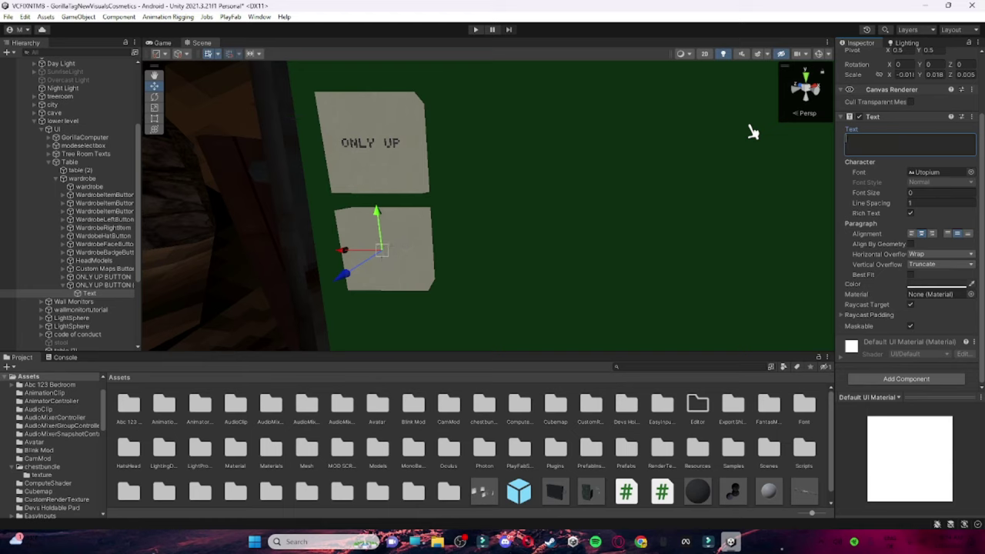
type("NORMAL MAP")
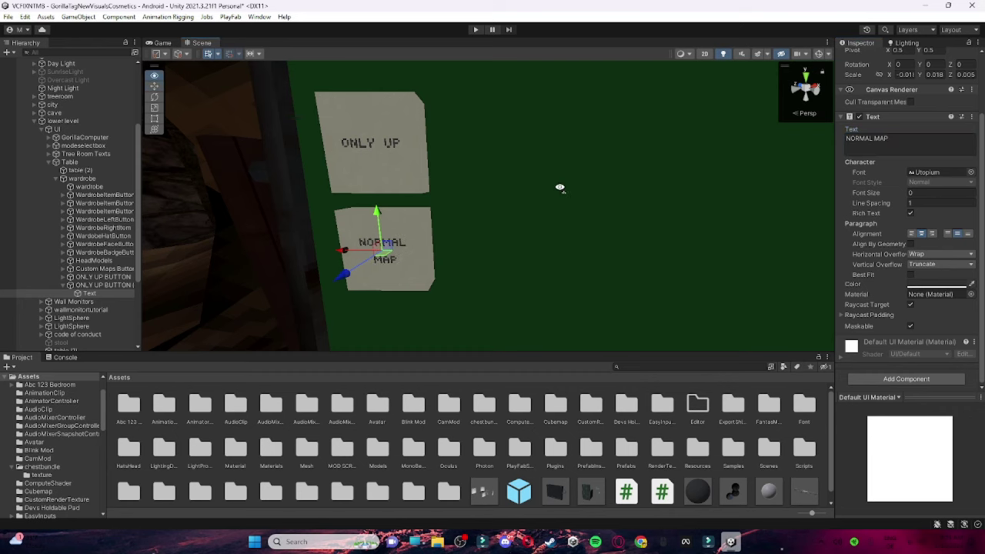
- Remove forest from the NORMAL MAP button's Objects To Disable list and add it to Objects To Enable
right_click_drag(560, 188, 561, 188)
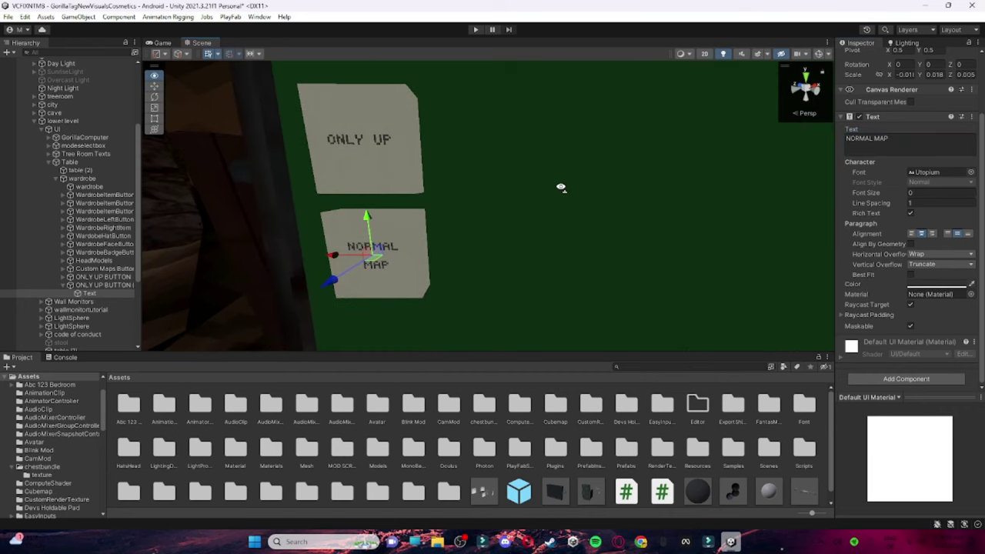
left_click(387, 173)
right_click_drag(387, 173, 483, 188)
scroll(898, 296, "down", 3)
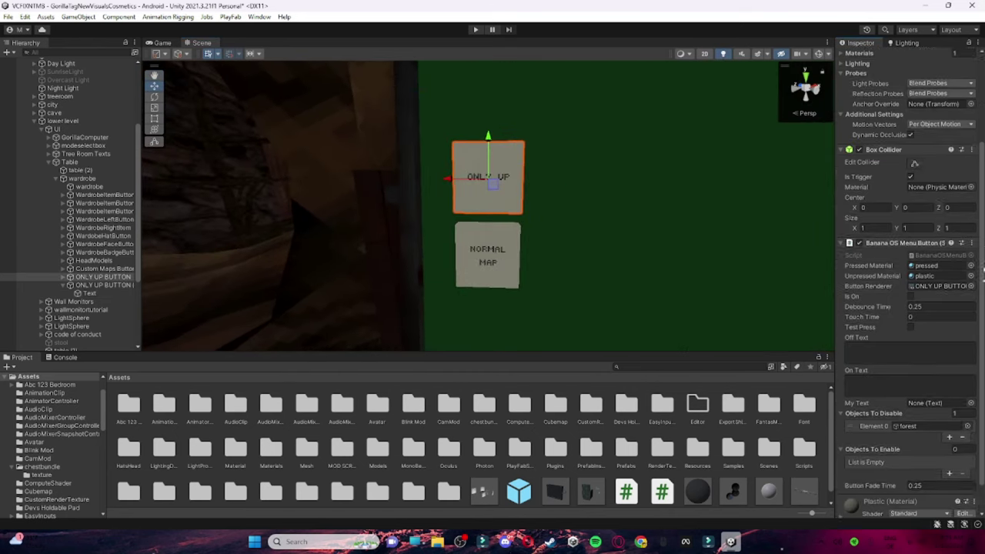
left_click(512, 283)
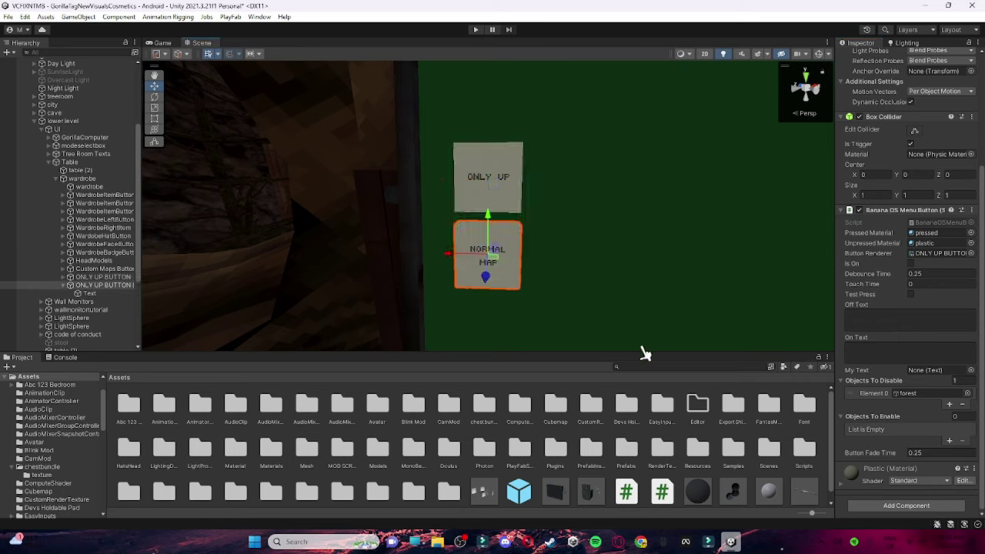
left_click(963, 405)
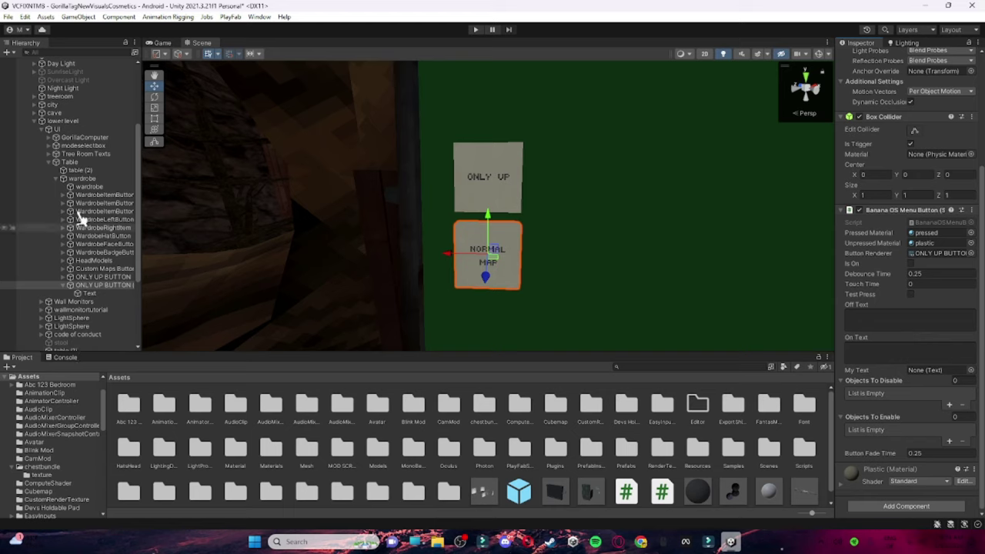
left_click(42, 122)
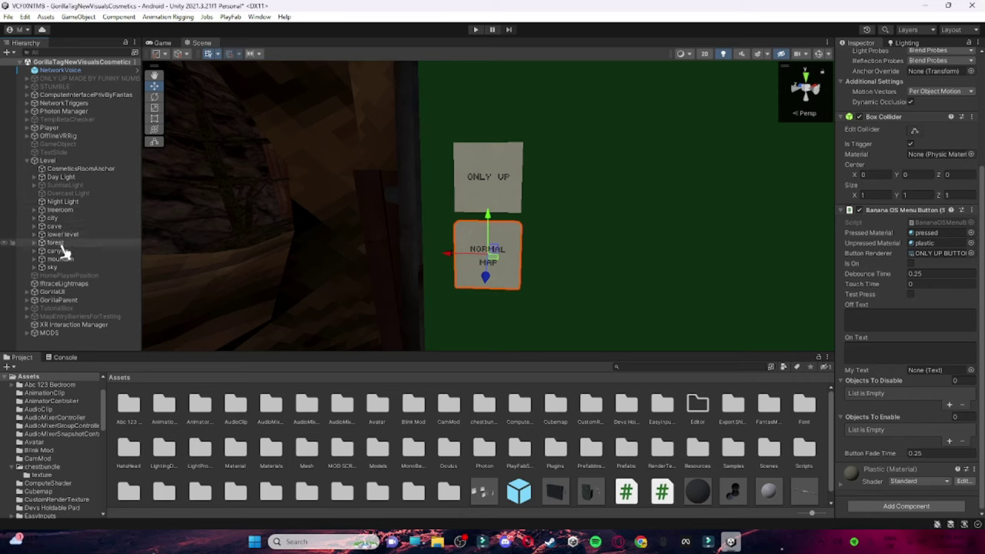
left_click_drag(139, 191, 882, 419)
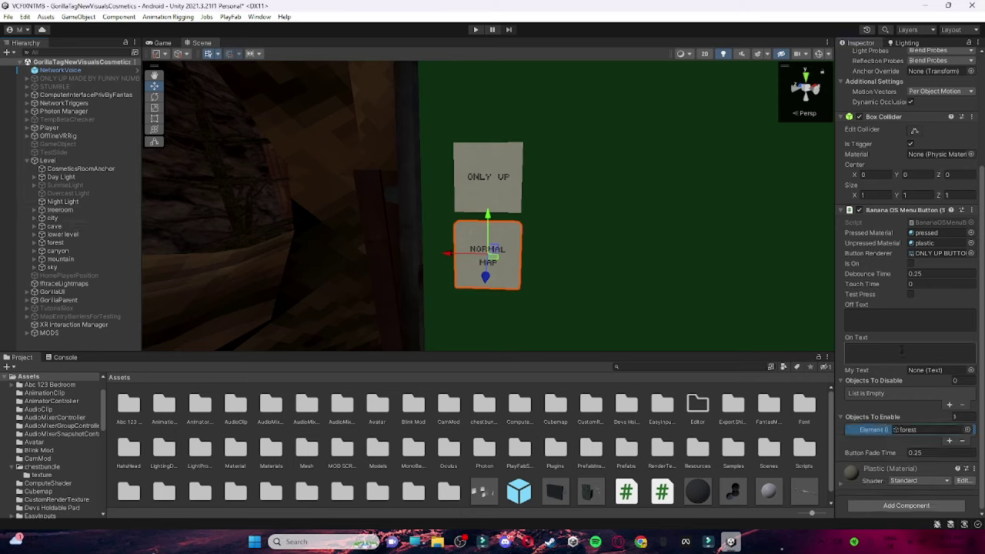
- Place the ONLY UP prefab from the project assets in the scene and move it to about X -14.4, Z -12.1
right_click_drag(534, 217, 531, 339)
key("s")
scroll(783, 481, "down", 2)
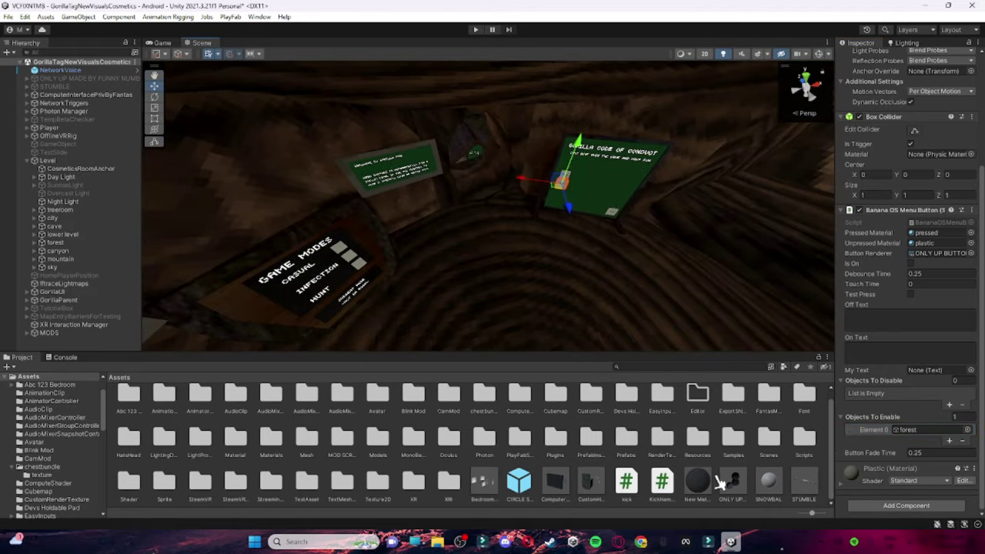
right_click_drag(625, 231, 559, 305)
key("s")
left_click_drag(558, 305, 600, 348, "alt")
left_click_drag(727, 496, 540, 230)
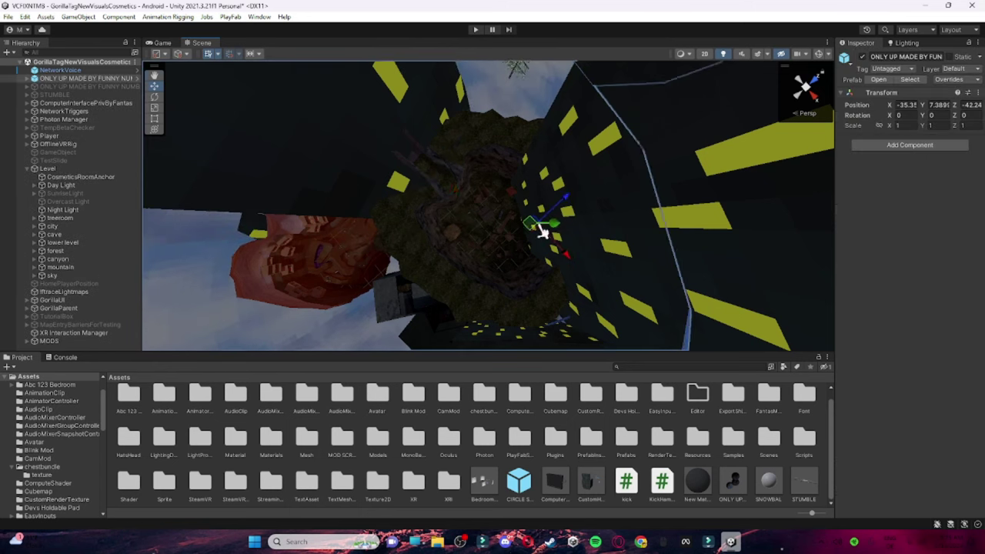
right_click_drag(541, 229, 549, 241)
left_click_drag(533, 235, 594, 243)
- Unpack the placed ONLY UP prefab and delete its treeroom object
right_click_drag(523, 240, 362, 127)
key("w")
left_click(362, 127)
right_click_drag(466, 171, 343, 117)
left_click(71, 103)
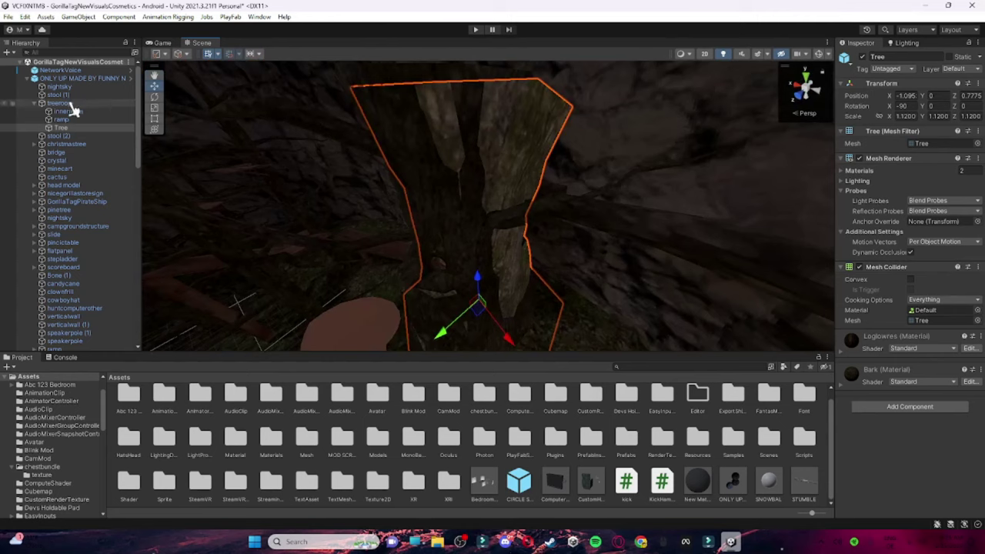
right_click(70, 79)
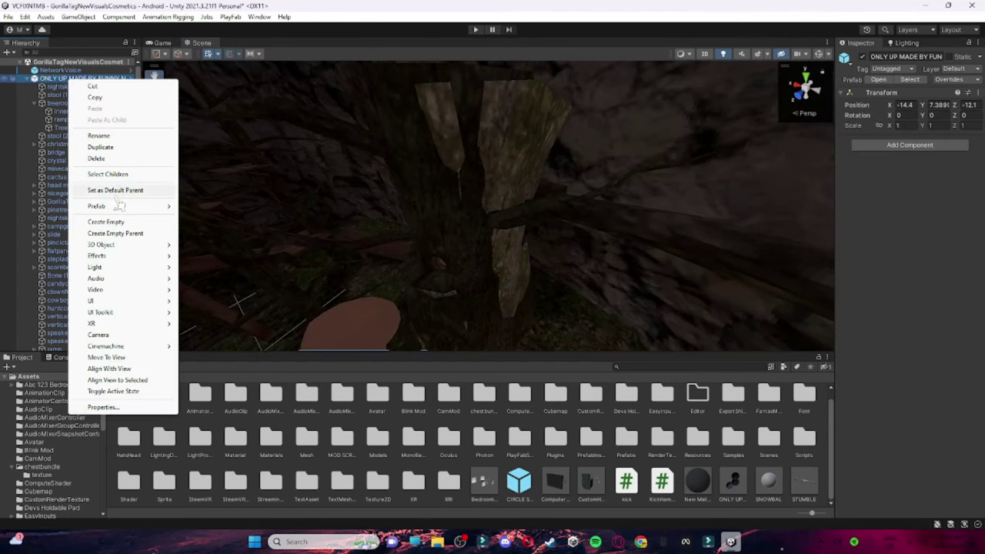
mouse_move(121, 208)
left_click(227, 263)
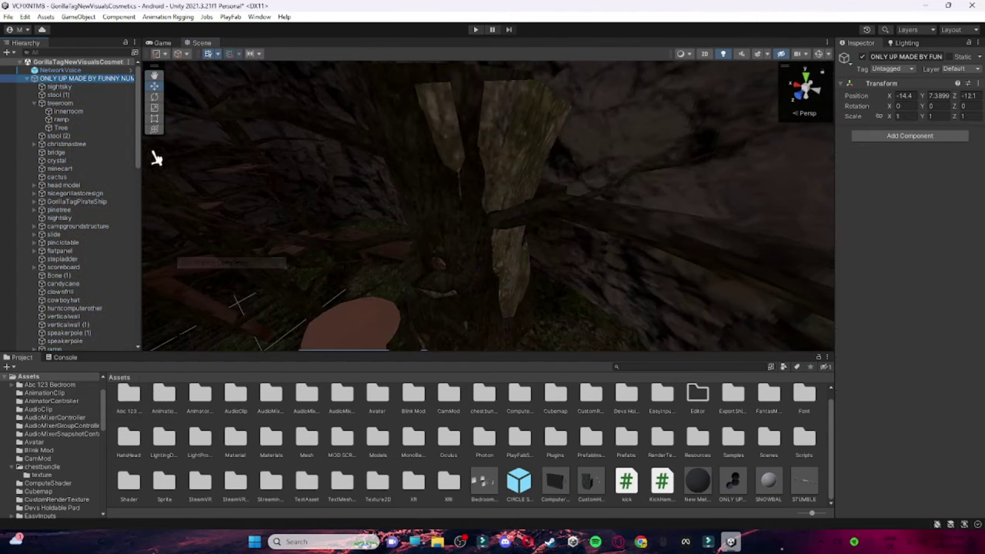
left_click(70, 103)
key("Delete")
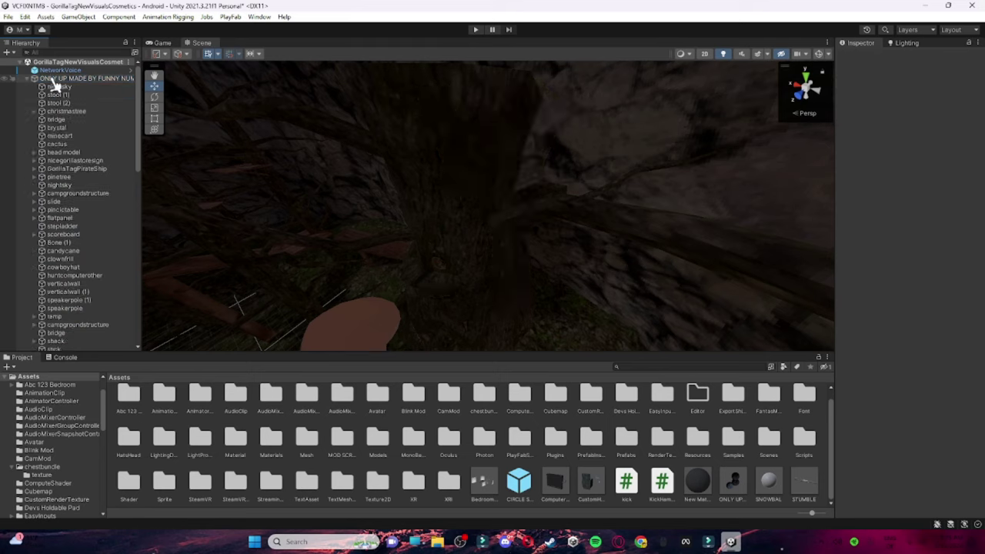
- Delete the old inactive ONLY UP object and the STUMBLE object from the scene
left_click(27, 78)
right_click(63, 79)
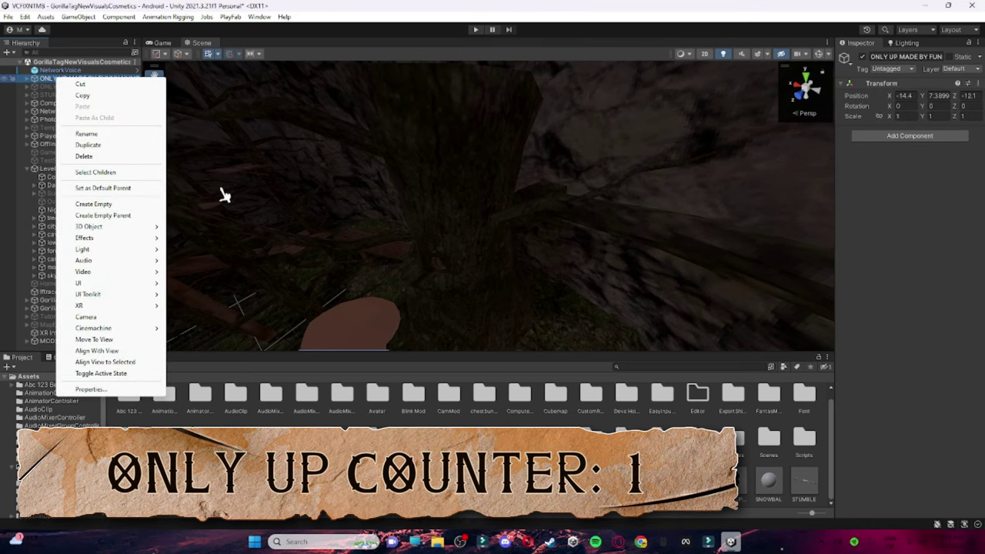
left_click(88, 144)
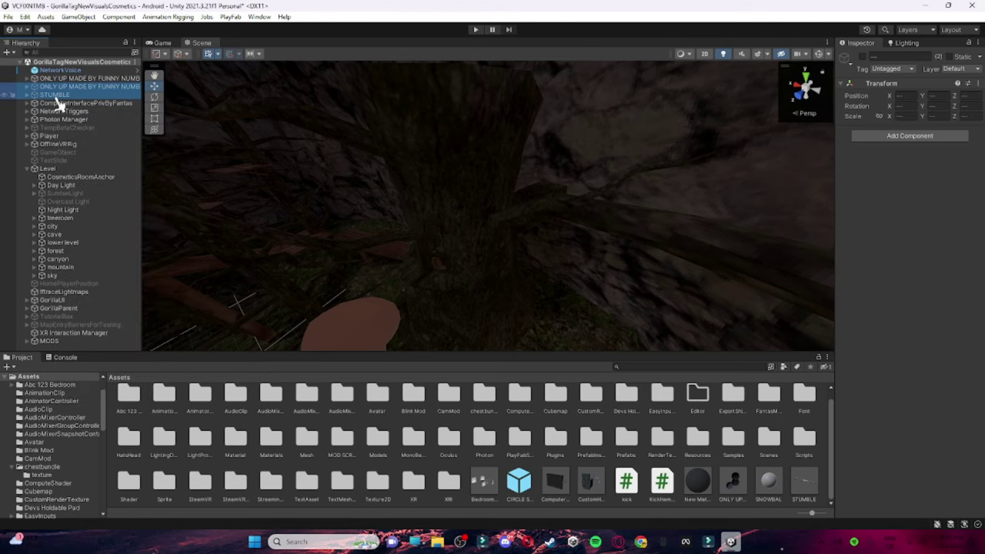
key("Delete")
- Remove the Mesh Collider component from the ONLY UP map's bridge circles WRONG 1 through WRONG 10
right_click_drag(306, 167, 472, 150)
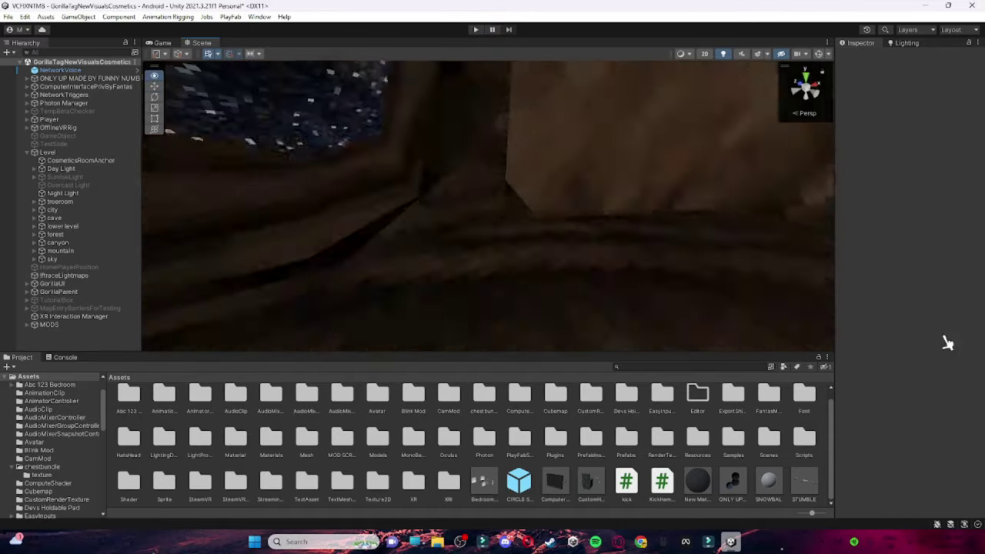
right_click_drag(820, 277, 451, 270)
left_click(469, 248)
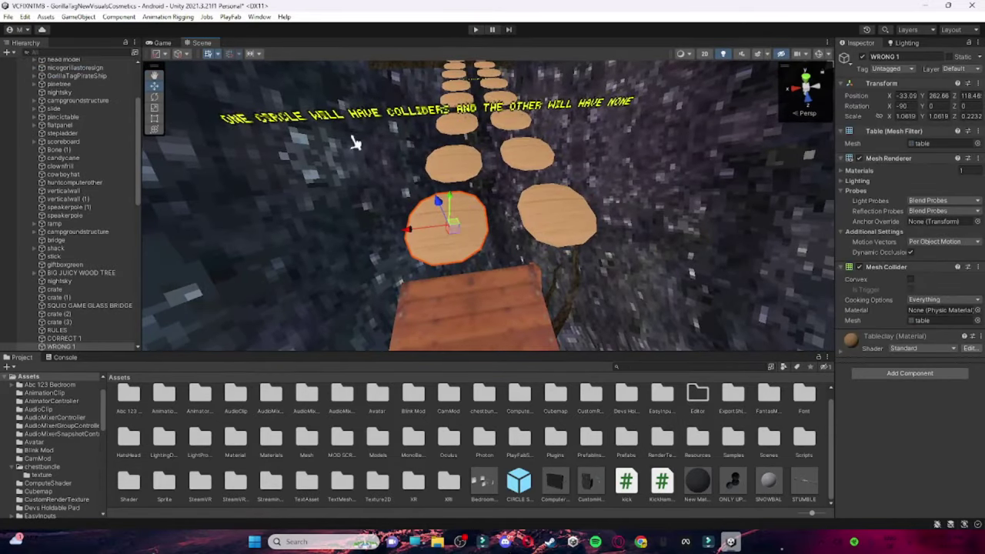
left_click_drag(142, 192, 137, 265)
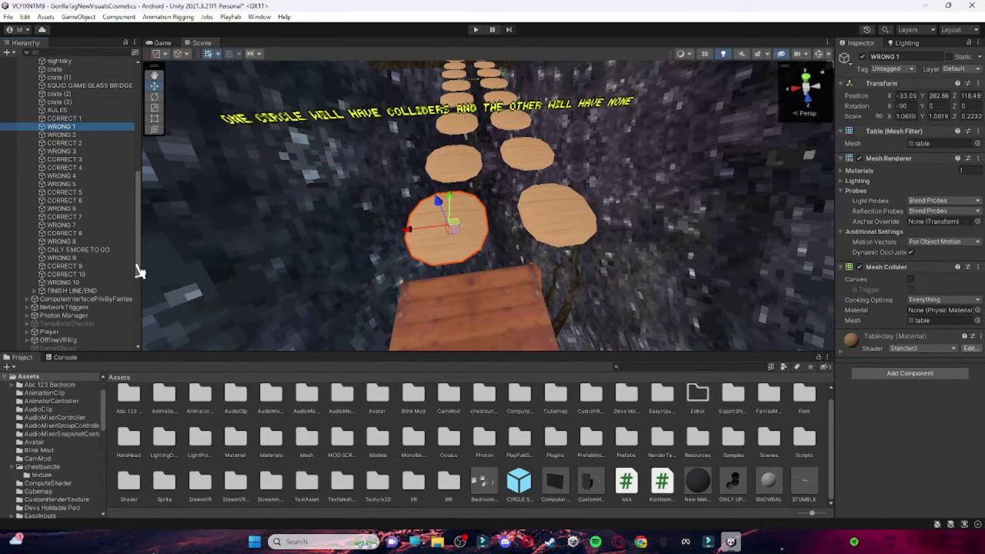
left_click(79, 136, "ctrl")
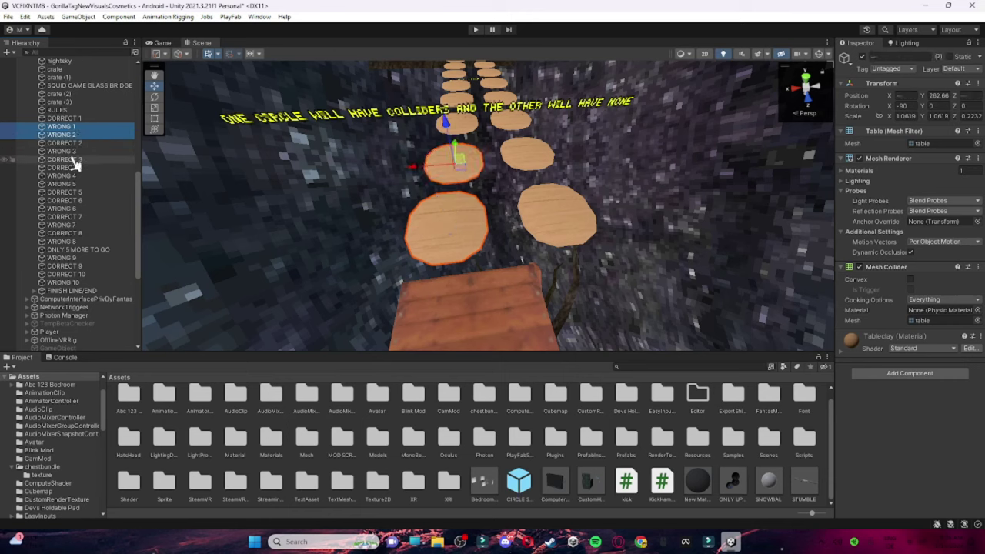
left_click(72, 151, "ctrl")
left_click(77, 176, "ctrl")
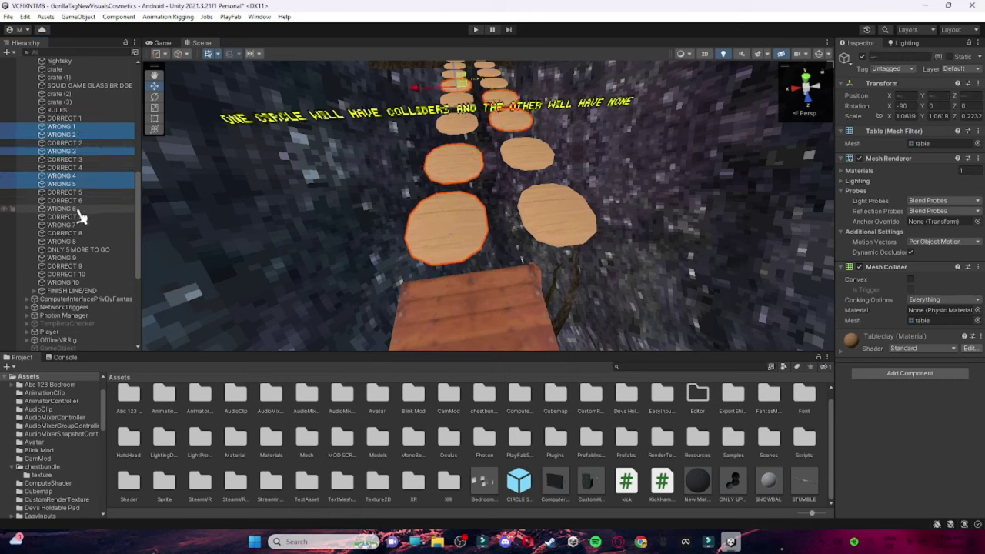
left_click(73, 185, "ctrl")
left_click(73, 216, "ctrl")
left_click(70, 225, "ctrl")
left_click(79, 242, "ctrl")
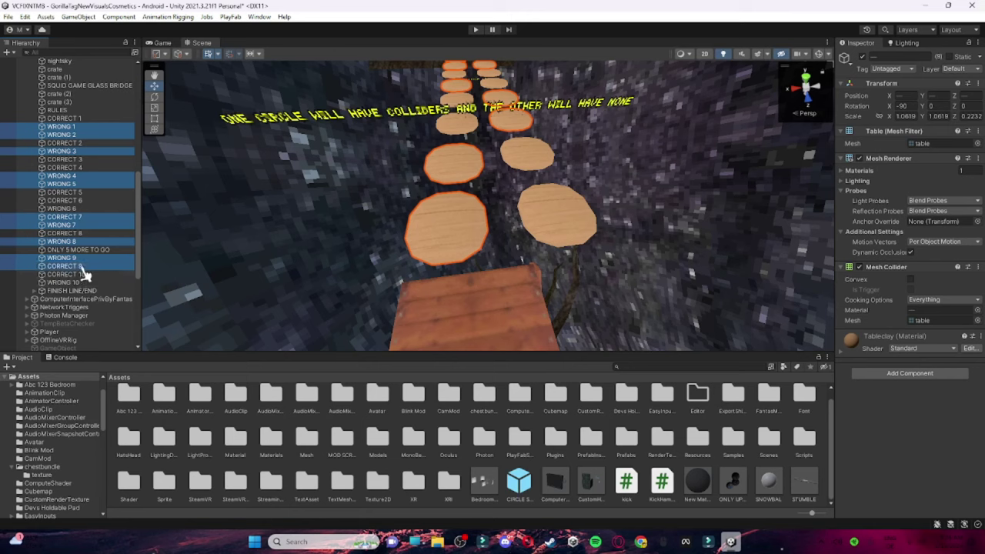
left_click(77, 265, "ctrl")
left_click(70, 283, "ctrl")
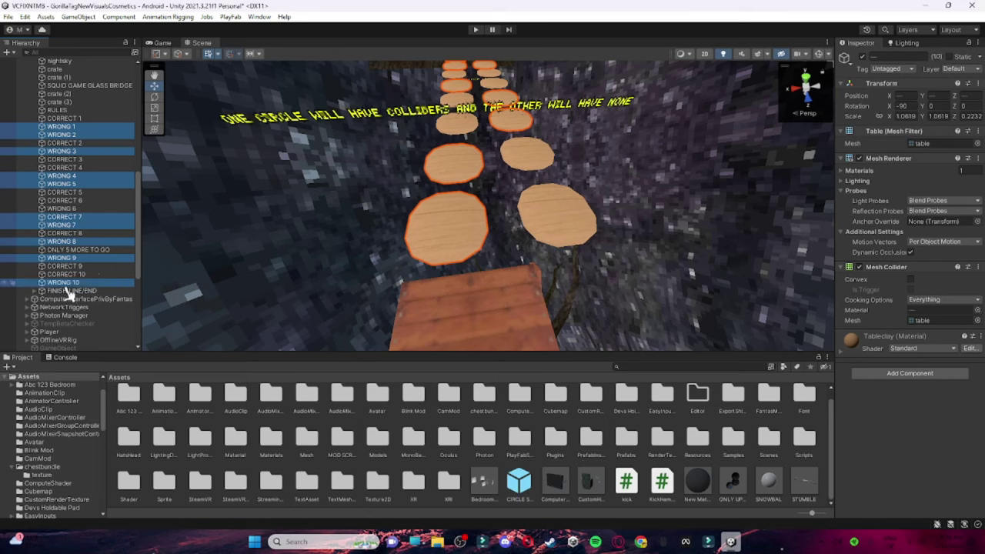
left_click(86, 219, "ctrl")
left_click(90, 210, "ctrl")
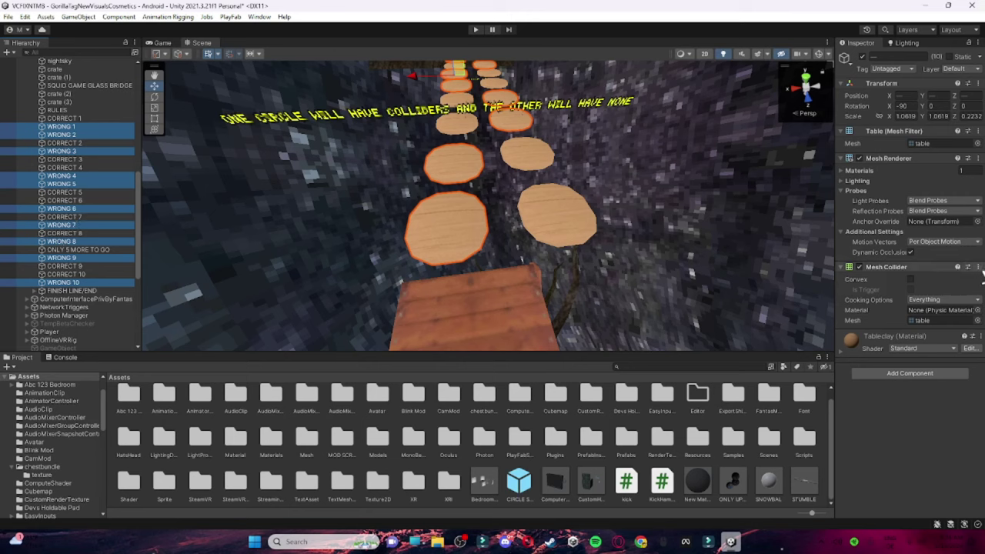
left_click(977, 267)
left_click(912, 294)
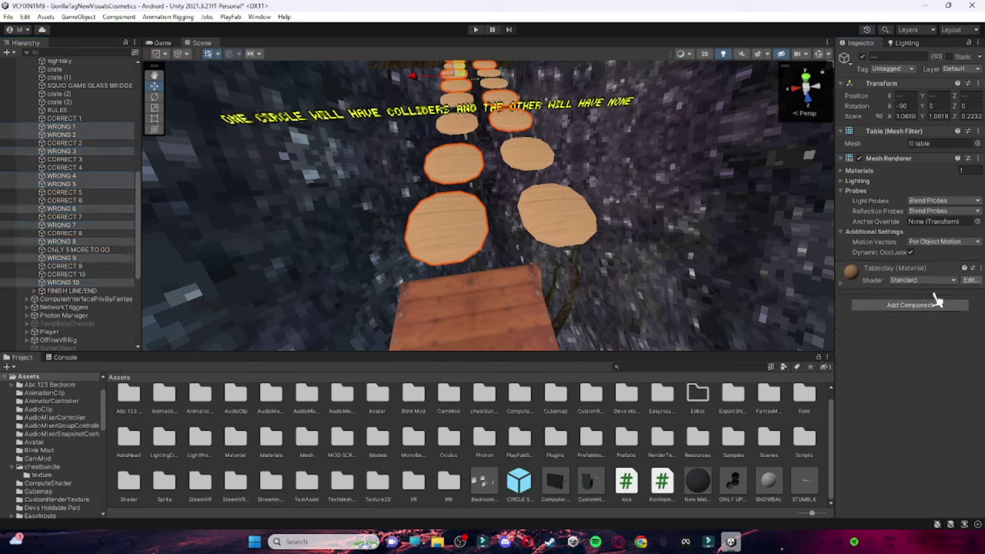
- Deactivate the ONLY UP map object in the scene
right_click_drag(664, 294, 84, 389)
right_click(83, 387, "shift")
right_click_drag(388, 258, 361, 308)
right_click_drag(259, 461, 92, 87)
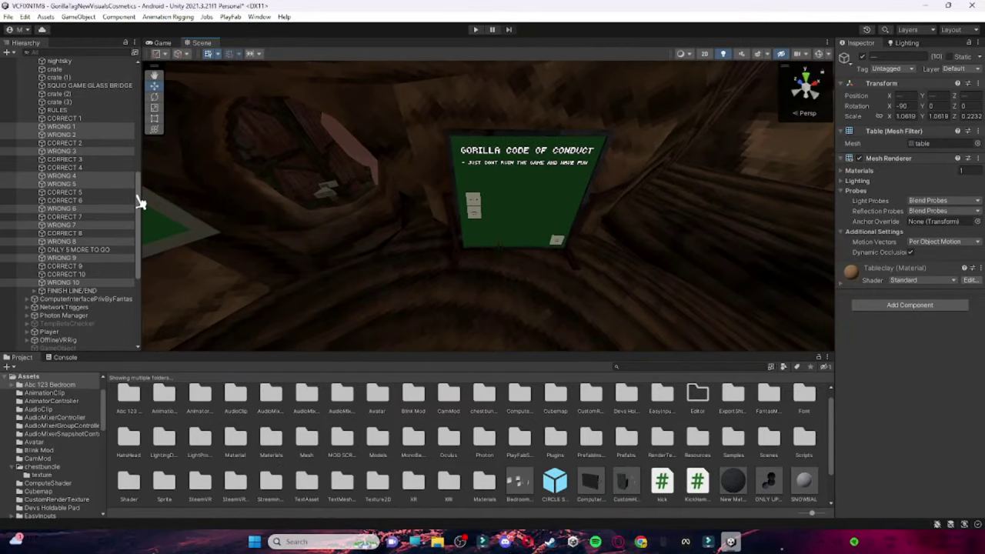
left_click_drag(140, 201, 130, 6)
left_click(70, 80)
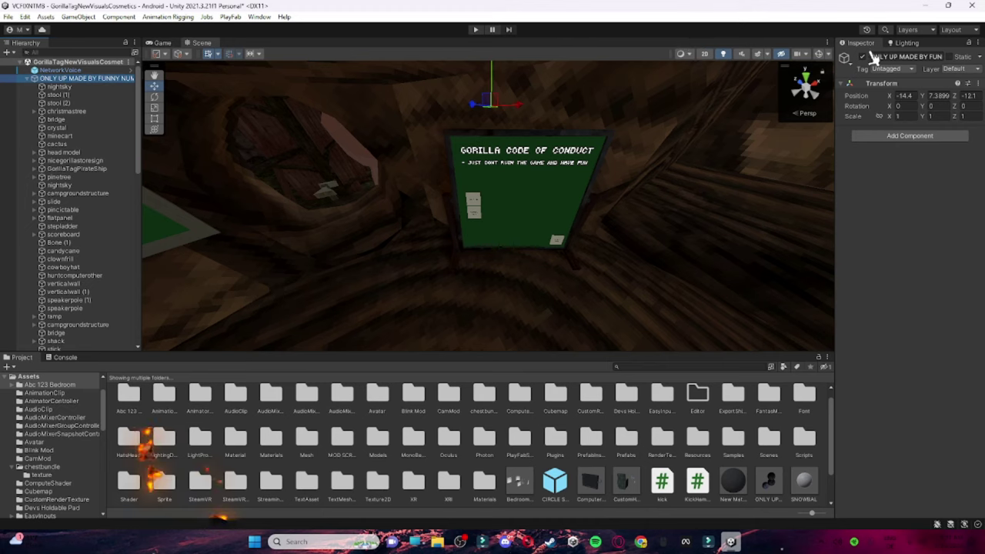
- Add the ONLY UP map object to the ONLY UP button's Objects To Enable list
right_click_drag(585, 154, 534, 132)
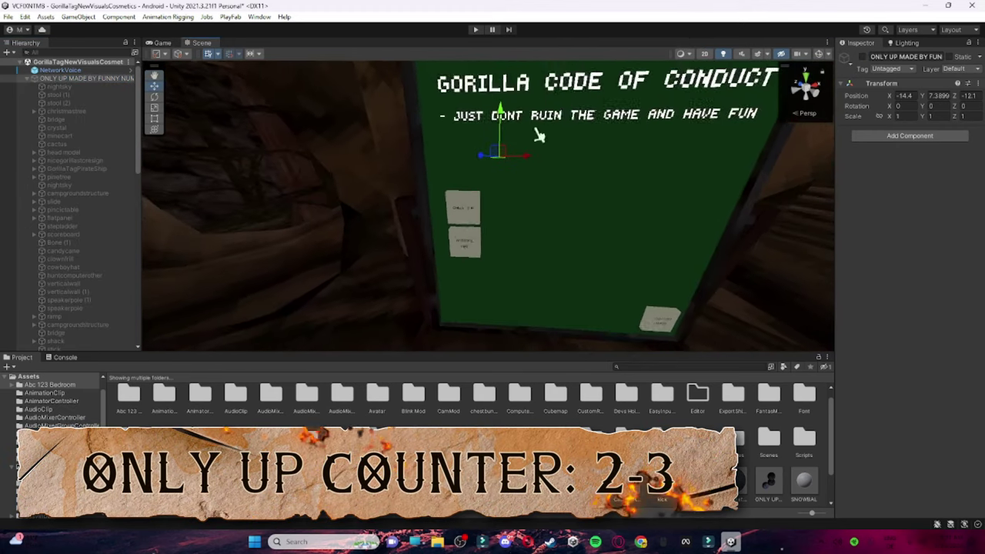
left_click(466, 209)
scroll(859, 472, "down", 3)
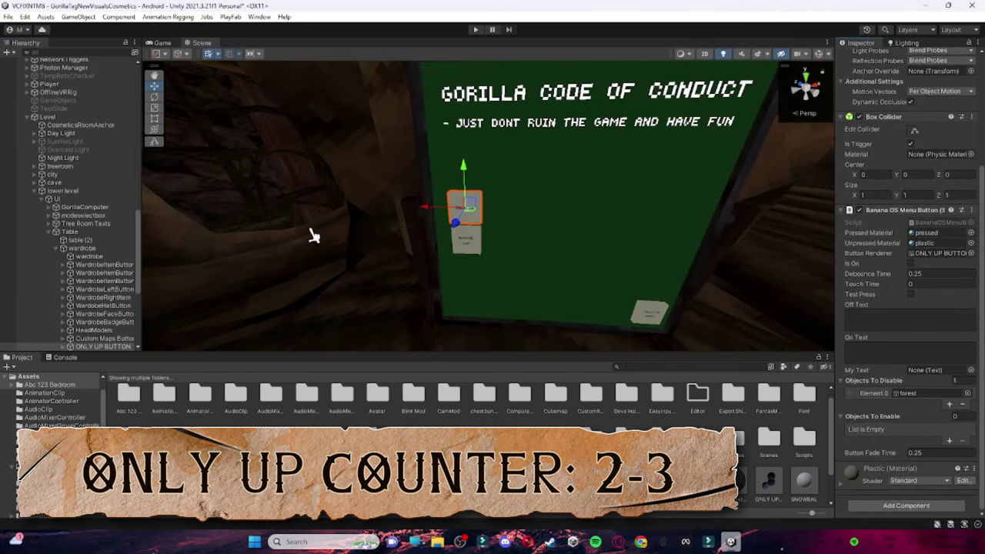
scroll(139, 226, "up", 10)
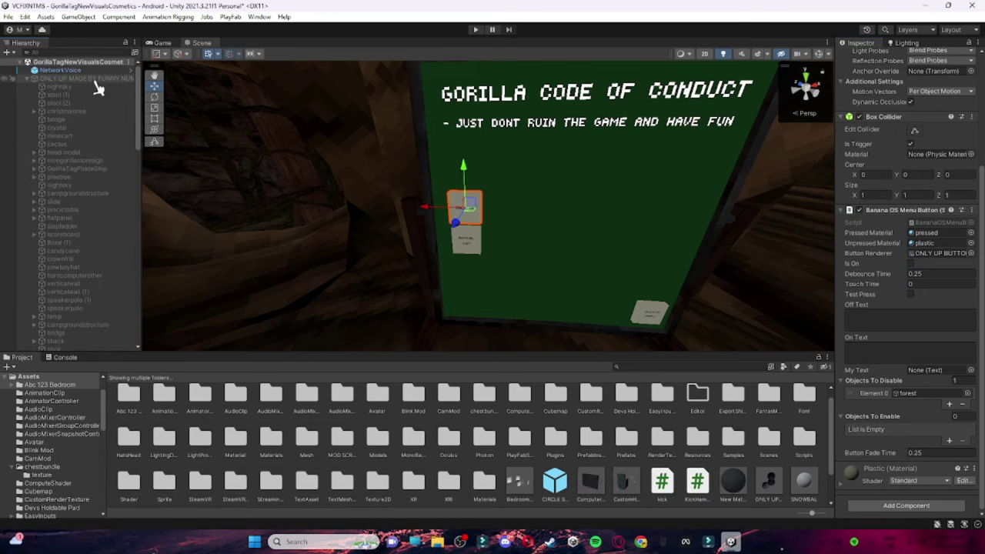
left_click(28, 78)
left_click_drag(980, 390, 888, 418)
- Add the ONLY UP map object to the NORMAL MAP button's Objects To Disable list
key("s")
right_click_drag(638, 230, 630, 232)
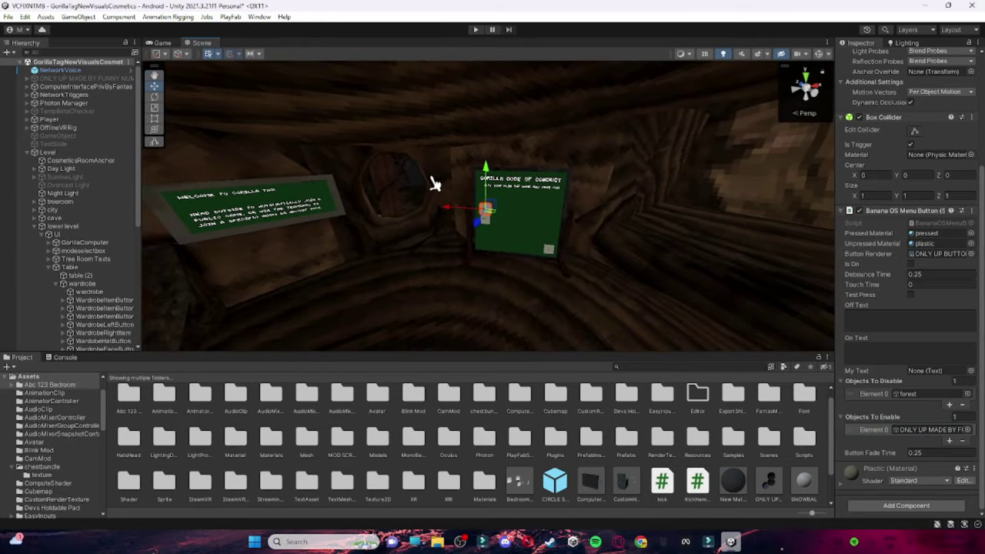
right_click_drag(450, 176, 441, 135)
key("w")
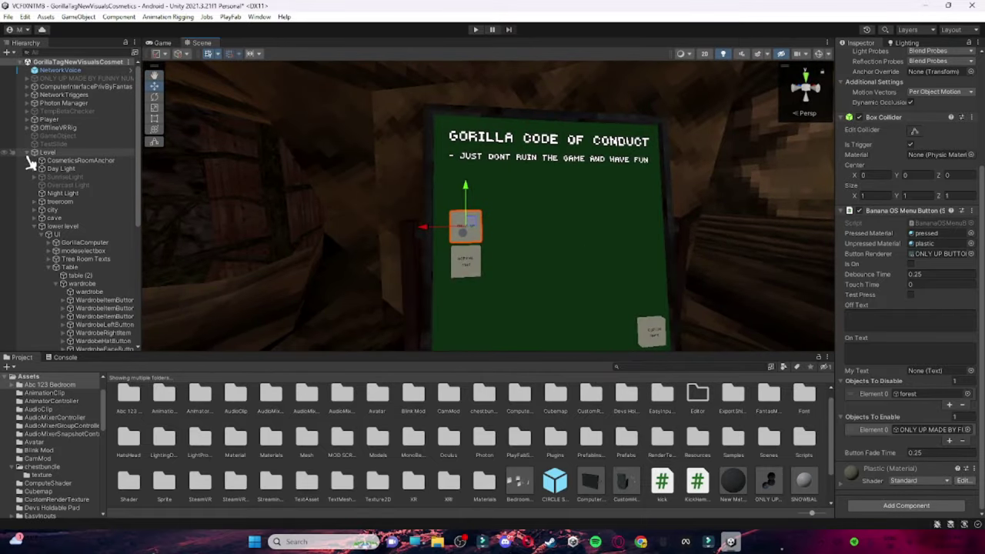
scroll(406, 249, "up", 5)
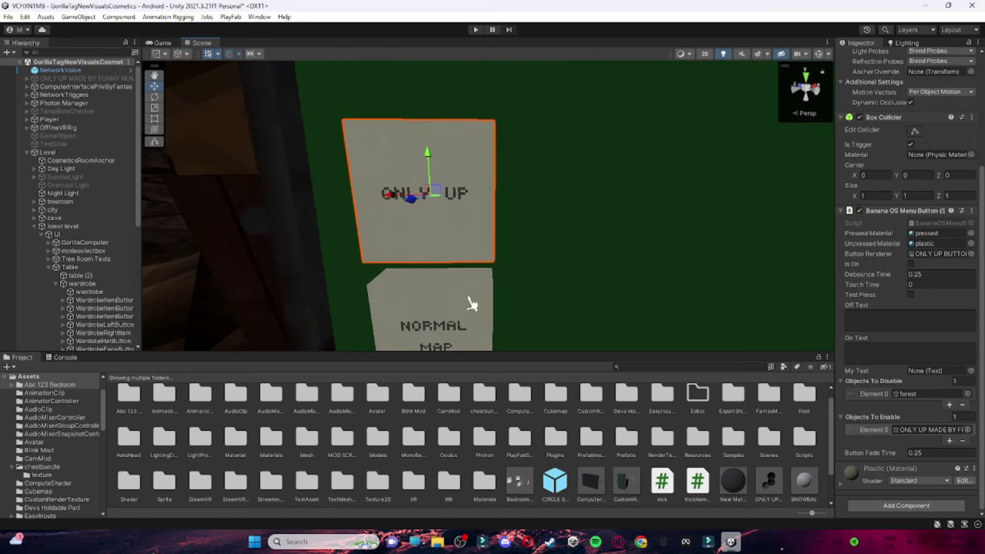
left_click(468, 301)
scroll(660, 237, "down", 5)
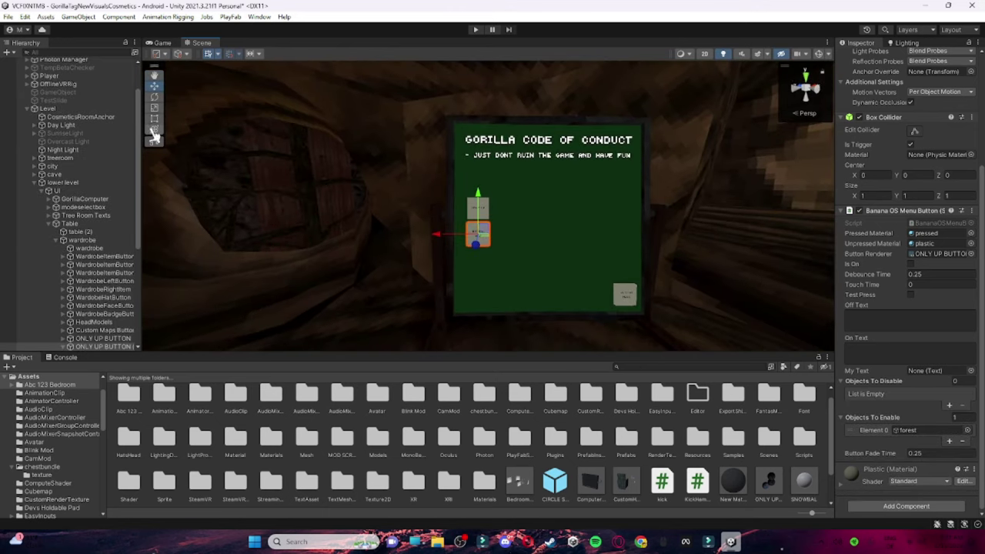
scroll(100, 93, "up", 3)
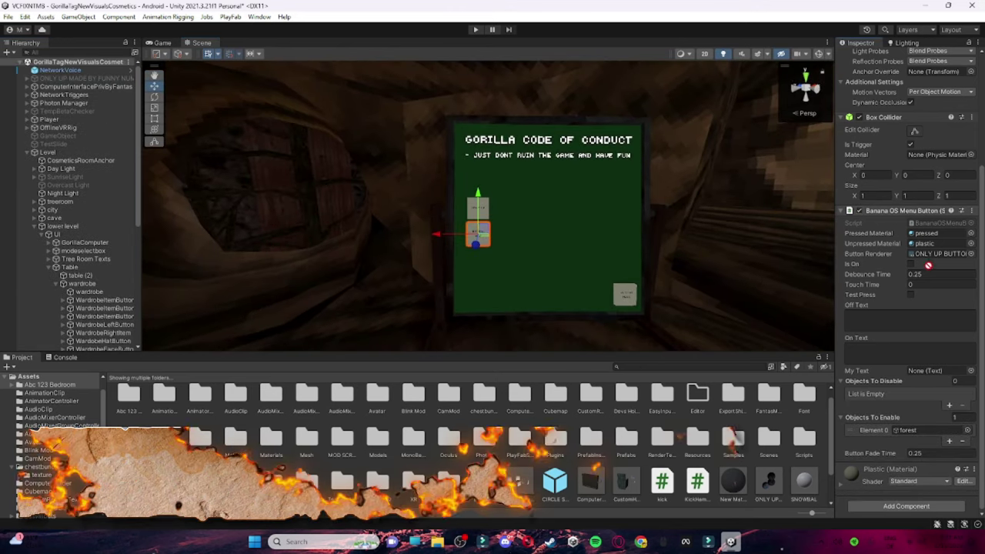
left_click_drag(905, 383, 904, 382)
- Deactivate both the ONLY UP and NORMAL MAP buttons on the code of conduct board
right_click_drag(717, 205, 526, 170)
left_click(460, 216, "shift")
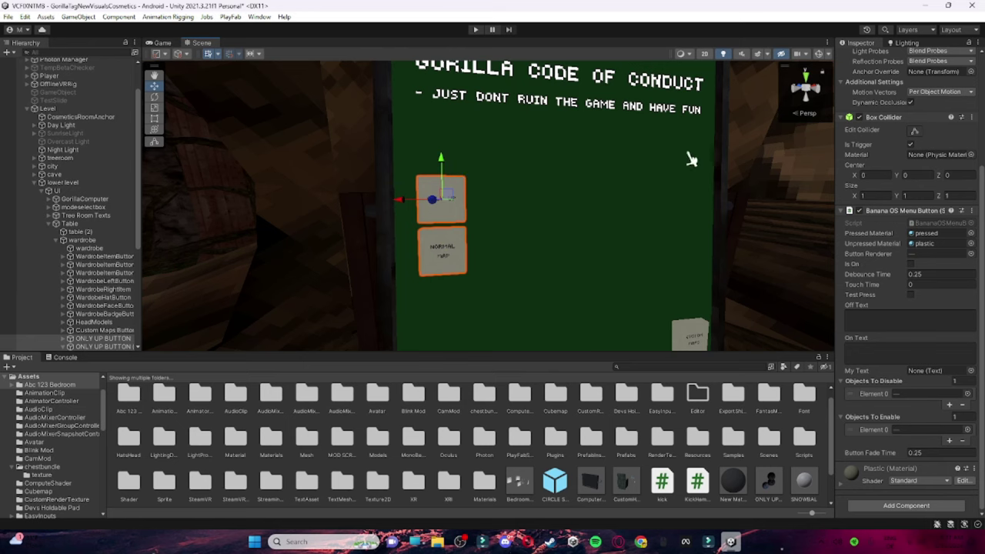
scroll(866, 58, "up", 5)
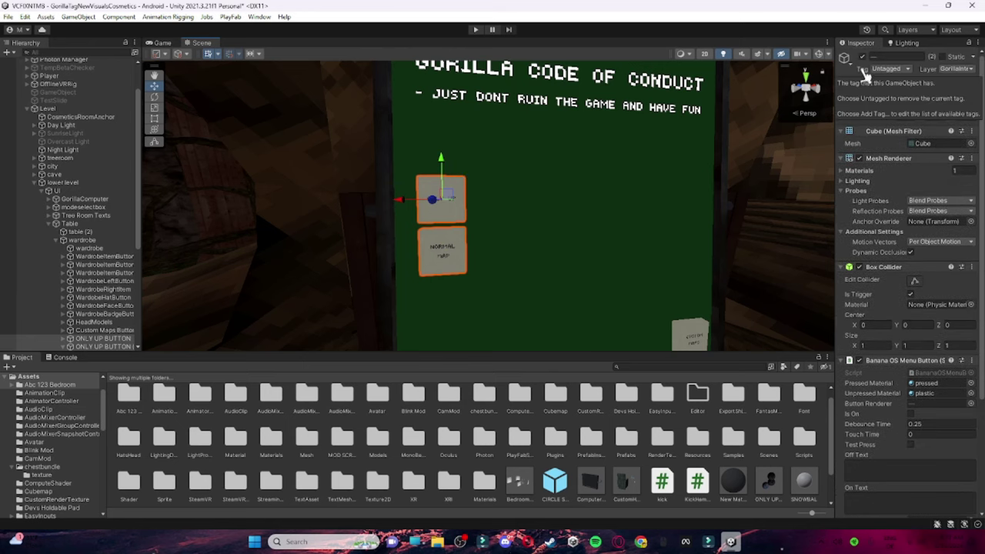
left_click(863, 58)
- Add ONLY UP BUTTON and its numbered copy to the Custom Maps button's Objects To Enable list, keeping the Inspector locked on that button
right_click_drag(639, 162, 652, 246)
scroll(653, 246, "up", 3)
middle_click_drag(652, 246, 536, 269)
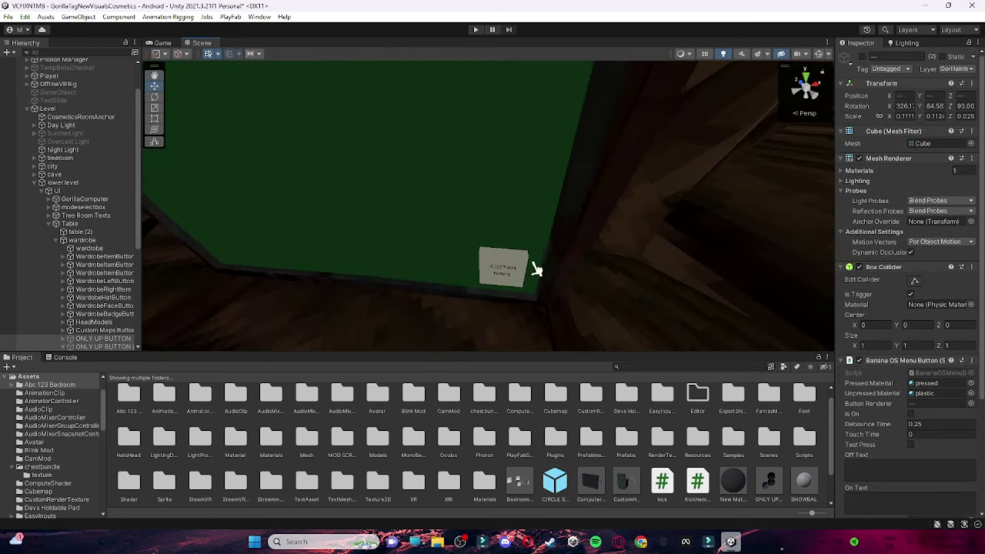
left_click(526, 267)
right_click_drag(500, 285, 516, 253)
scroll(516, 253, "down", 5)
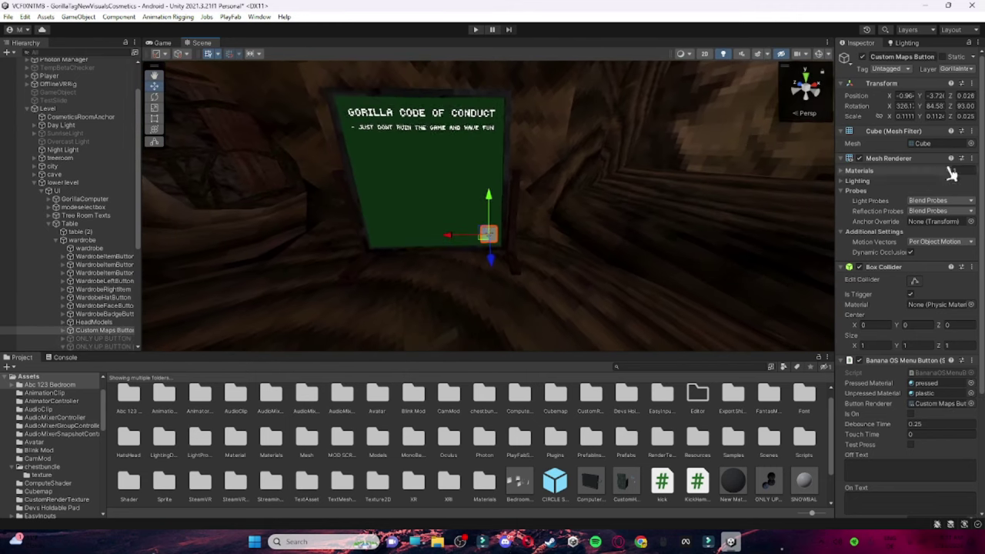
left_click_drag(981, 201, 983, 328)
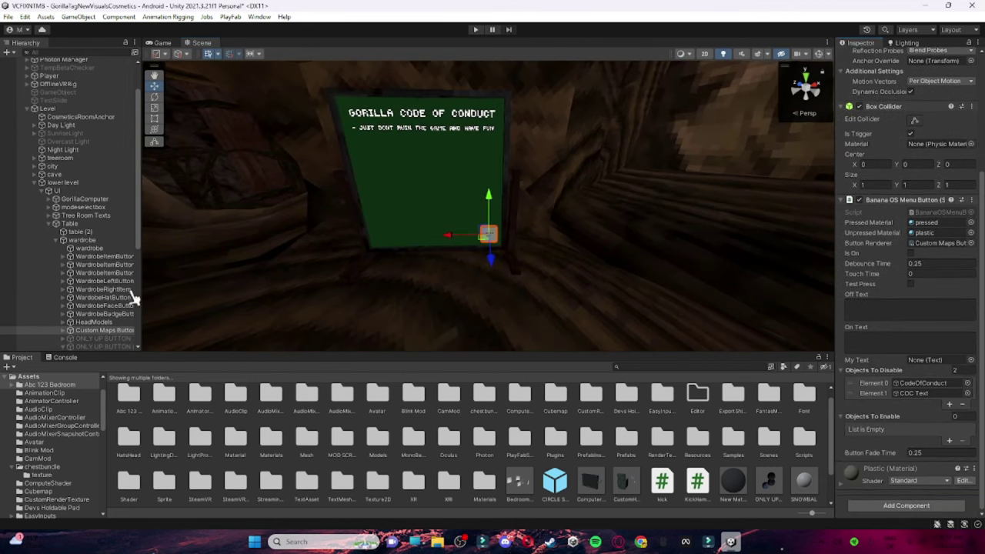
left_click(102, 340)
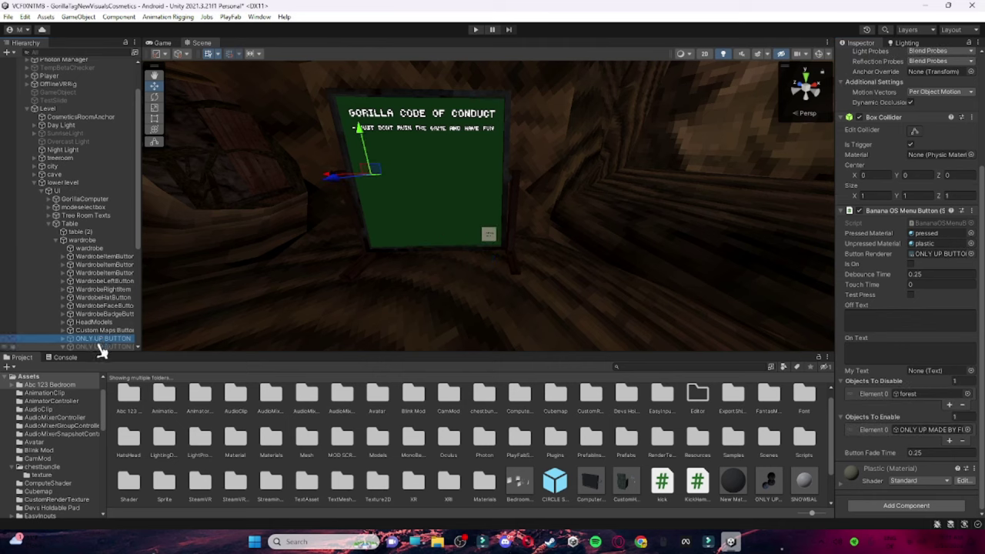
left_click(488, 236)
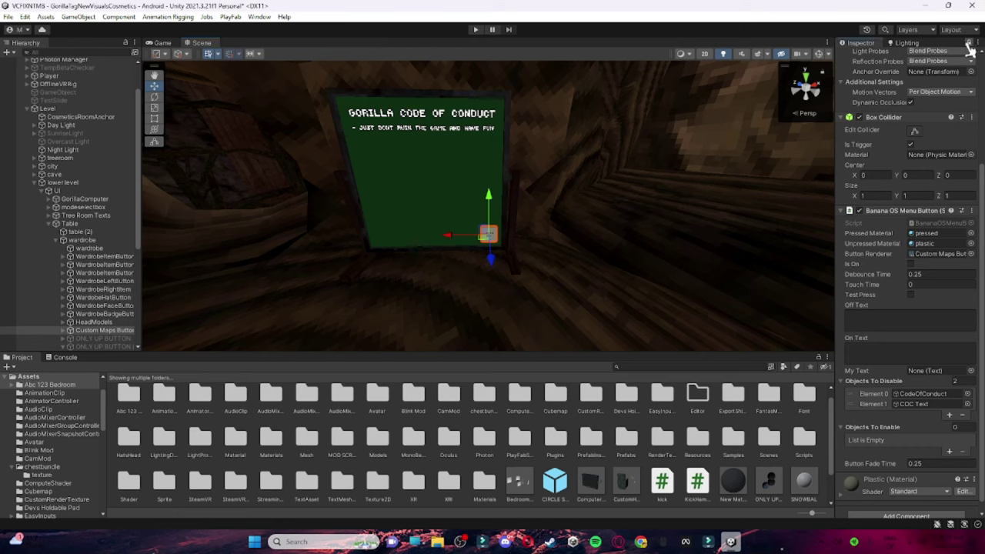
left_click(106, 340)
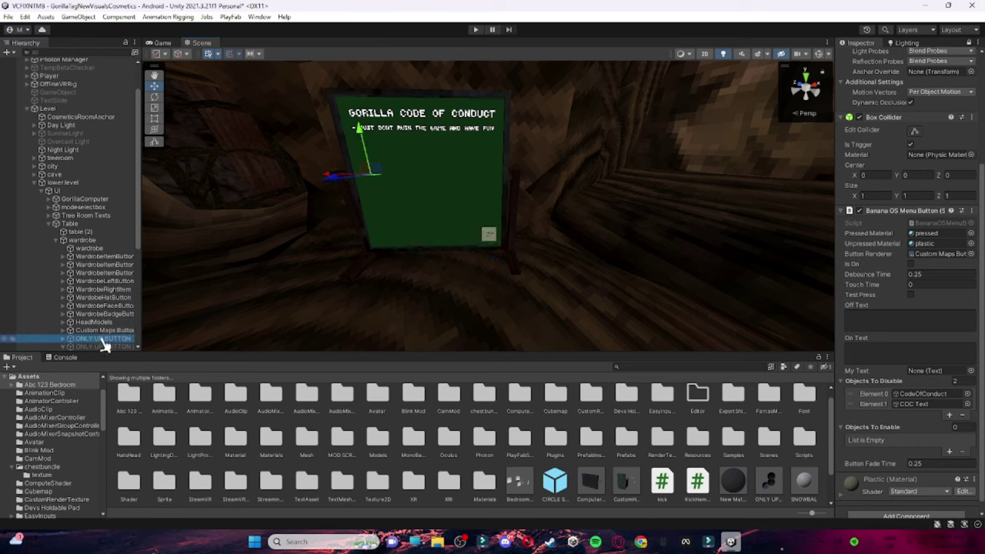
left_click(115, 347, "shift")
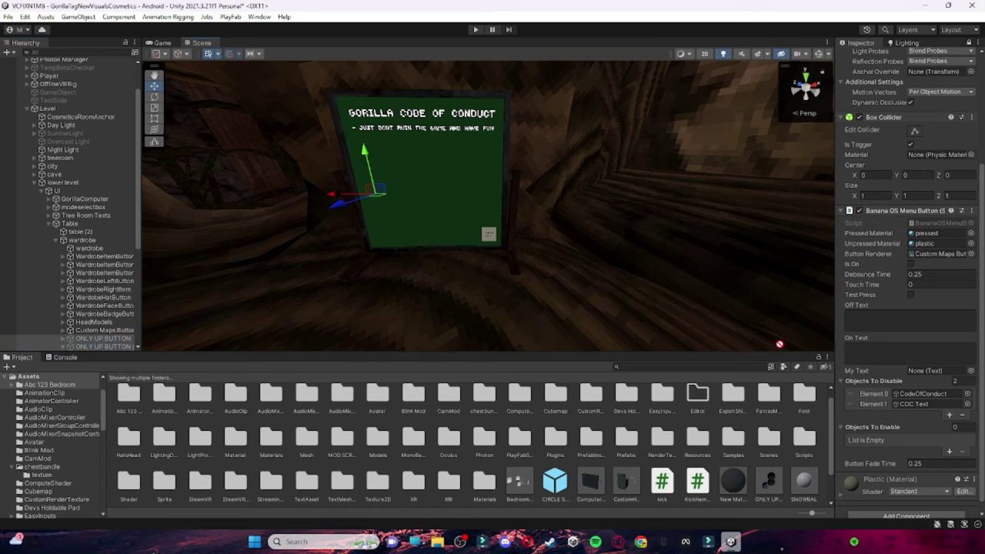
left_click_drag(899, 429, 899, 428)
- Unlock the Inspector, duplicate the Custom Maps button and place the copy directly above the original on the board
right_click_drag(676, 193, 681, 307)
key("w")
left_click(492, 243)
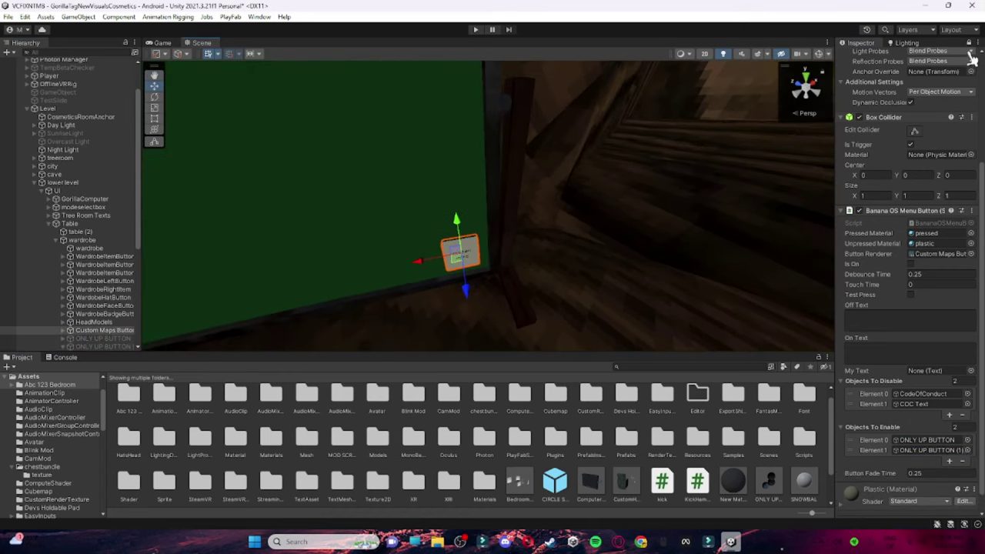
right_click_drag(716, 136, 498, 245)
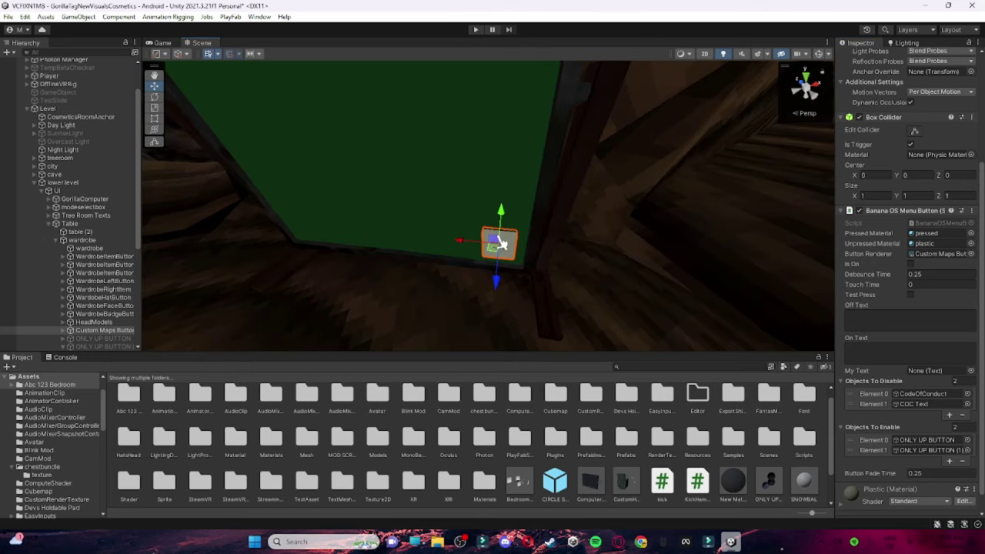
key("ctrl+d")
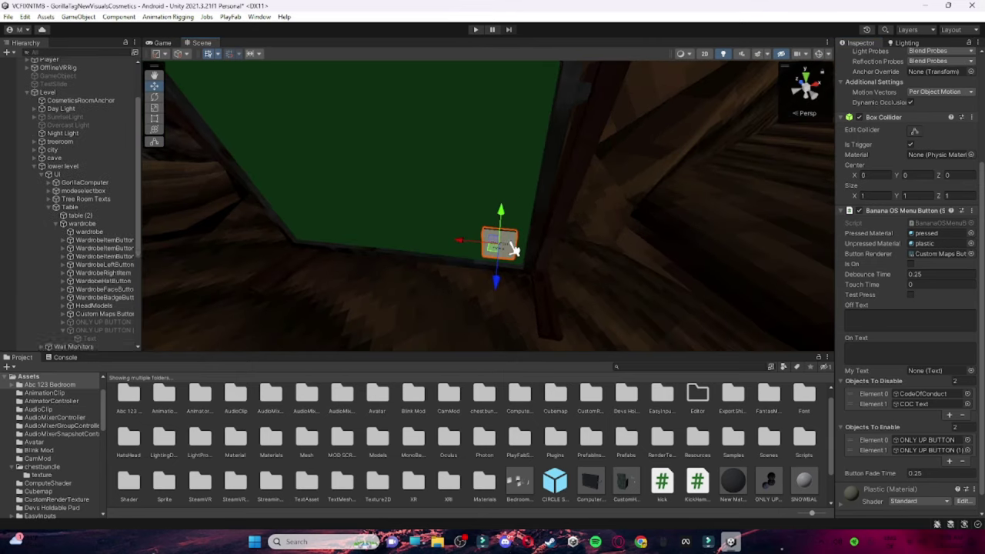
left_click_drag(504, 221, 537, 201)
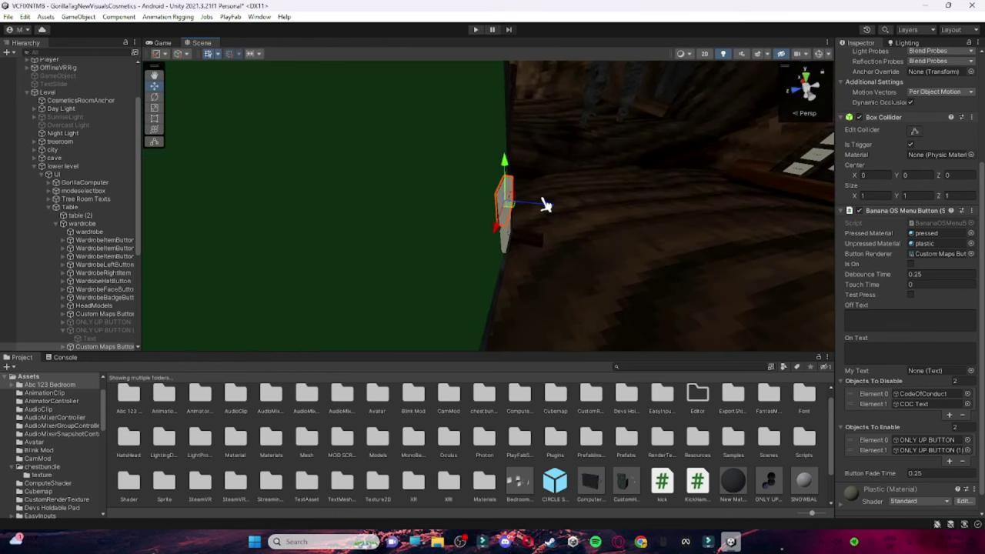
left_click(547, 204)
left_click(508, 202)
left_click_drag(547, 203, 240, 249, "alt")
- Lock the Inspector on the duplicated Custom Maps button and empty its Objects To Disable and Objects To Enable lists
left_click(63, 347)
left_click(63, 330)
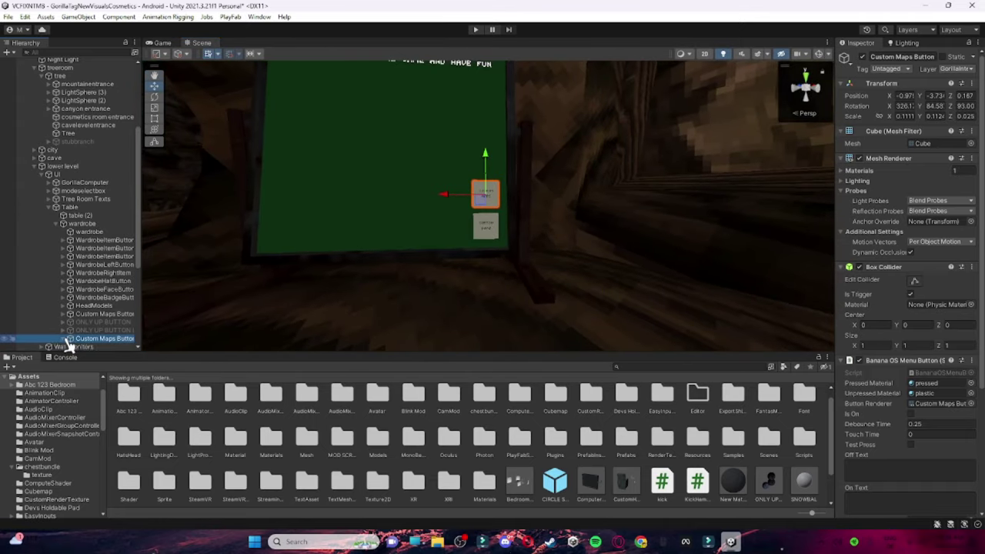
left_click(968, 42)
scroll(908, 346, "down", 5)
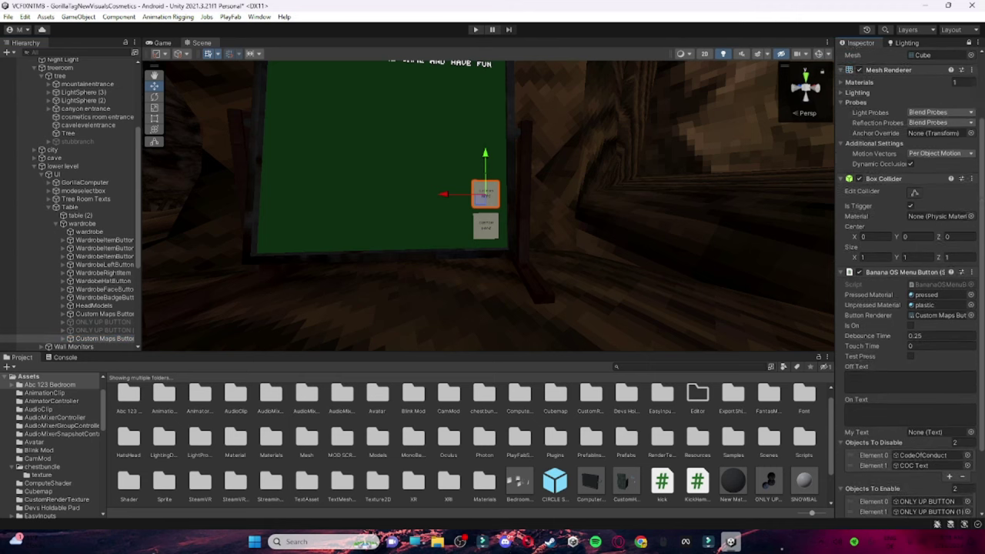
left_click(961, 395)
left_click(961, 394)
left_click(963, 441)
left_click(967, 429)
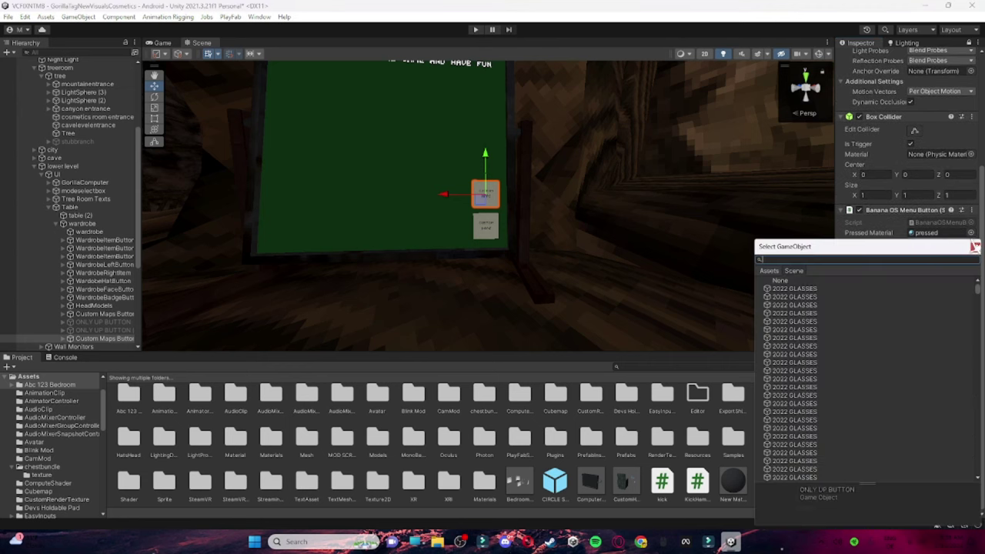
left_click(974, 246)
left_click(963, 440)
- Add both ONLY UP BUTTON objects to the duplicated button's Objects To Disable list
left_click(114, 321)
left_click(105, 330, "shift")
left_click_drag(119, 329, 936, 380)
- Add CodeOfConduct and COC Text to the duplicated button's Objects To Enable list
left_click_drag(137, 193, 148, 175)
right_click_drag(502, 90, 554, 73)
left_click(821, 56)
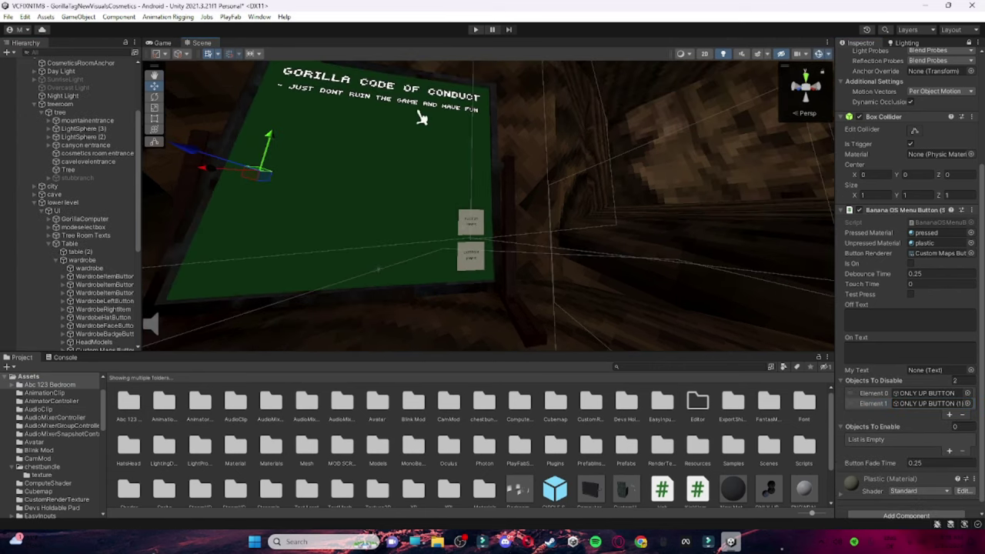
left_click(419, 110)
left_click(427, 104)
left_click(429, 105)
left_click(444, 105)
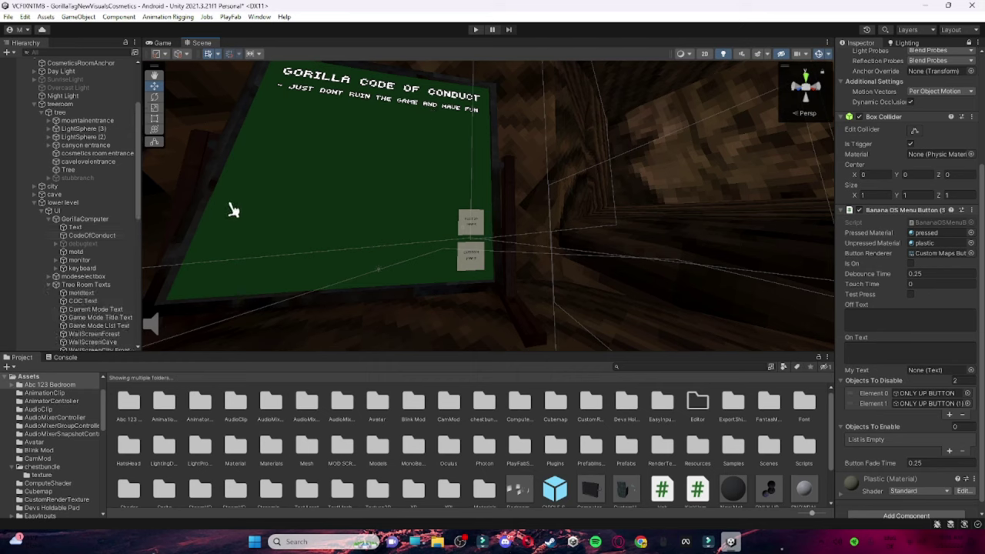
left_click(100, 236)
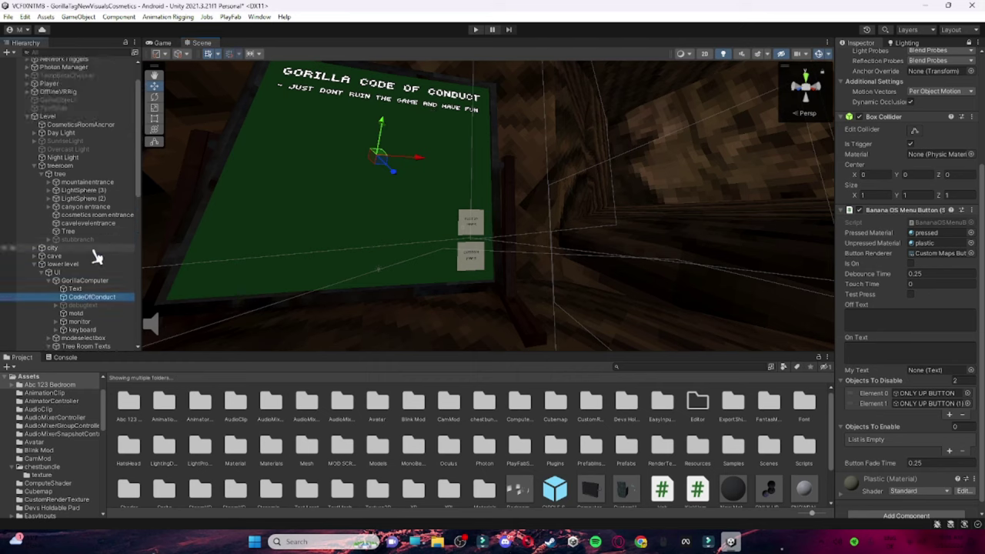
left_click(96, 301, "ctrl")
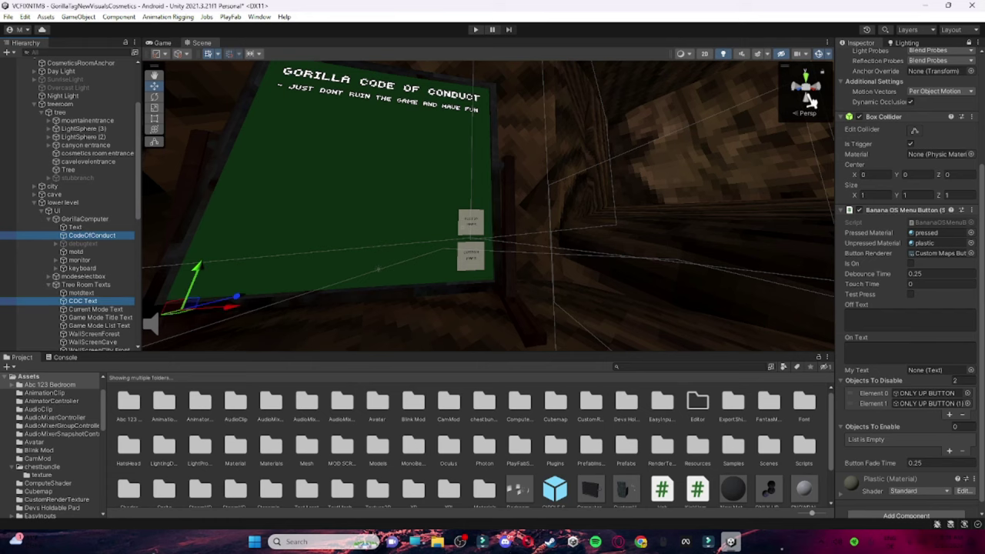
left_click_drag(92, 302, 911, 437)
- Unlock the Inspector, change the duplicated button's label text to BACK, and select its parent button object
key("s")
mouse_move(677, 311)
right_mouse_down()
mouse_move(648, 314)
mouse_move(681, 304)
mouse_move(666, 310)
right_mouse_up()
key("w")
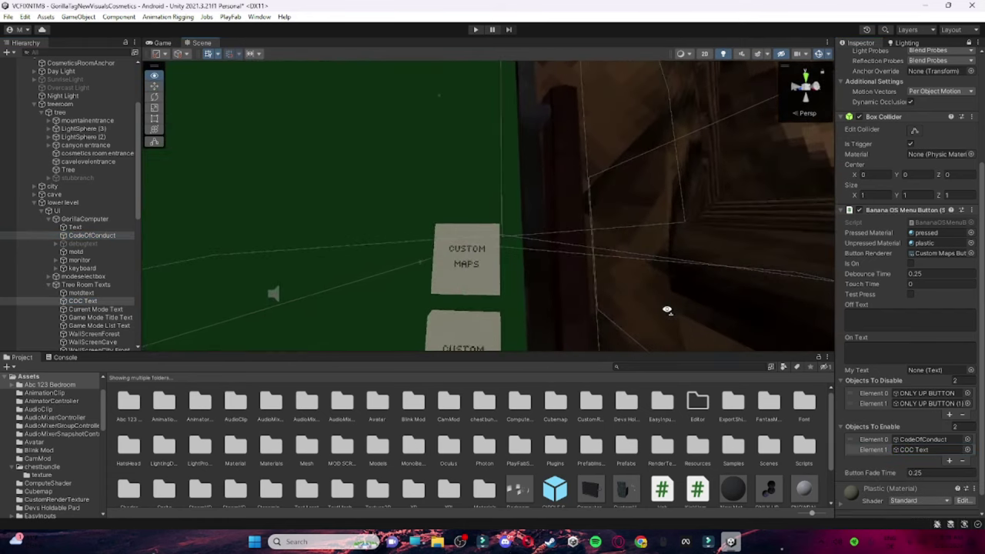
left_click(477, 269)
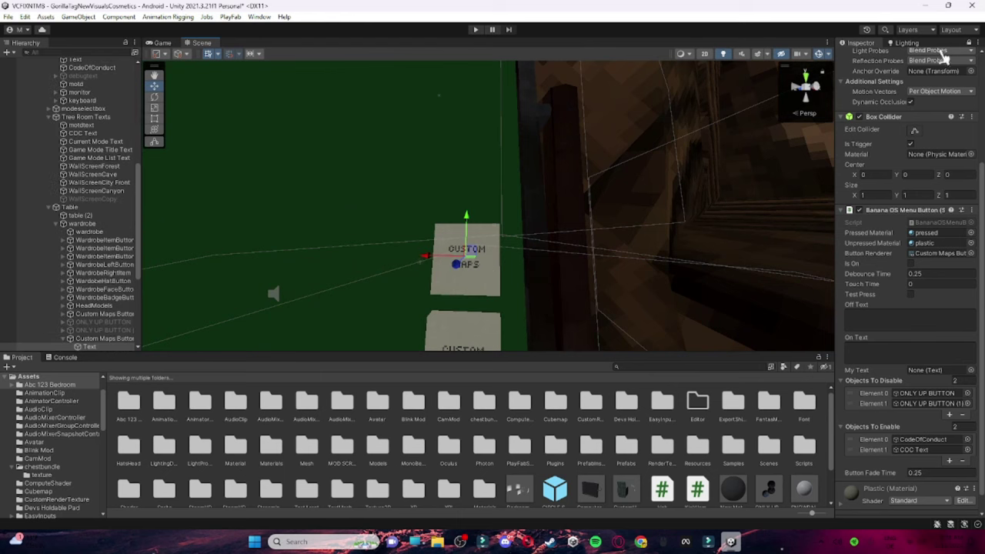
left_click(968, 42)
left_click_drag(911, 147, 724, 125)
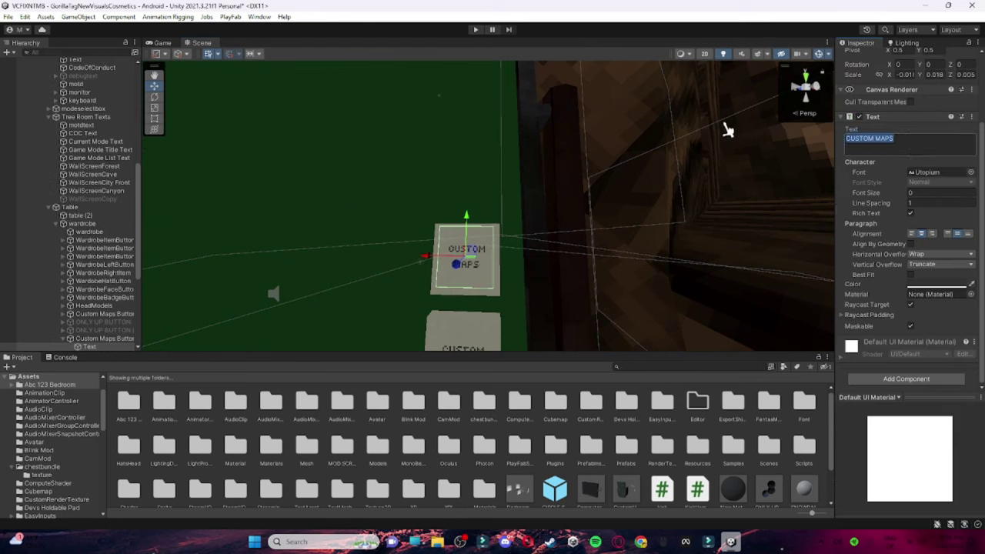
type("BACK")
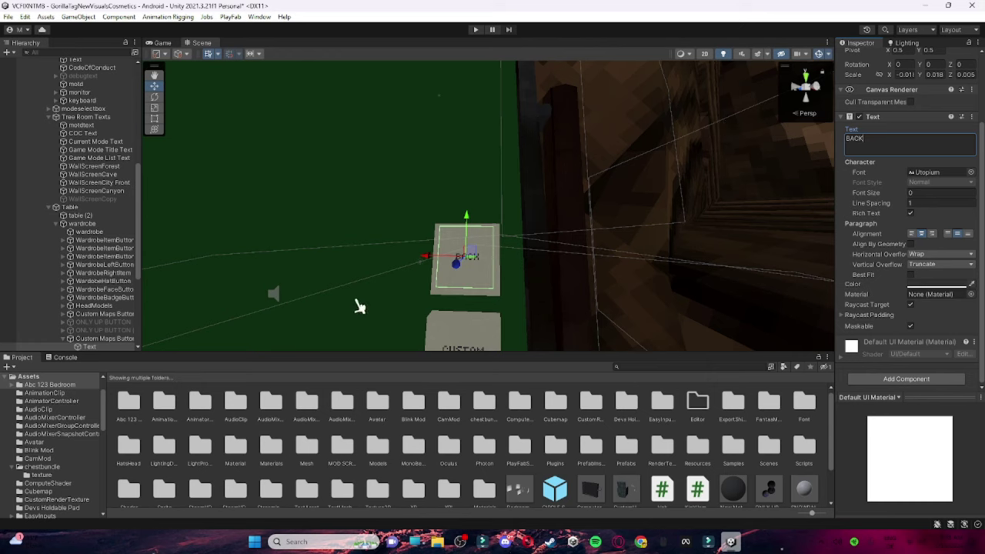
left_click(97, 339)
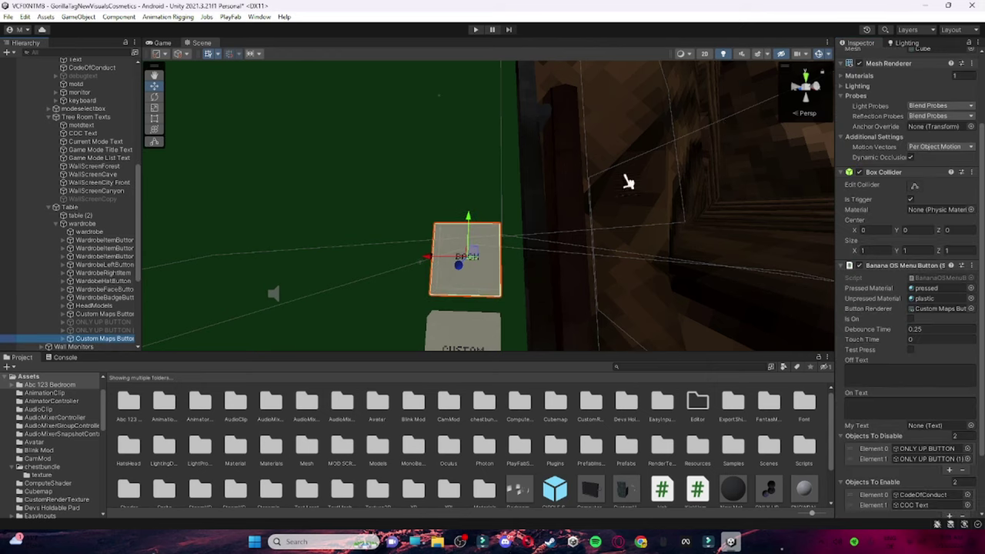
- Rename the duplicated BACK button object to "custom maps back"
scroll(893, 66, "up", 4)
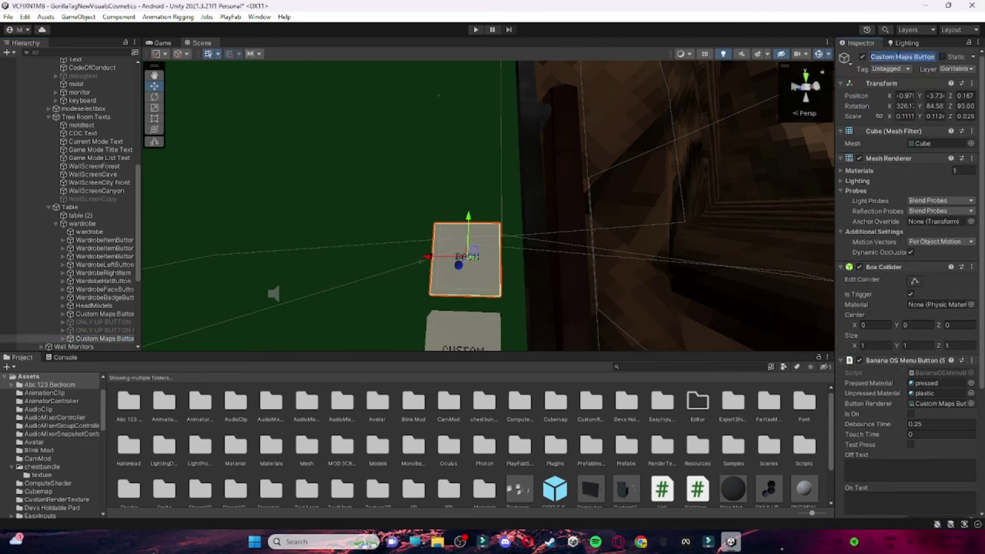
type("custom maps back")
key("Return")
key("f")
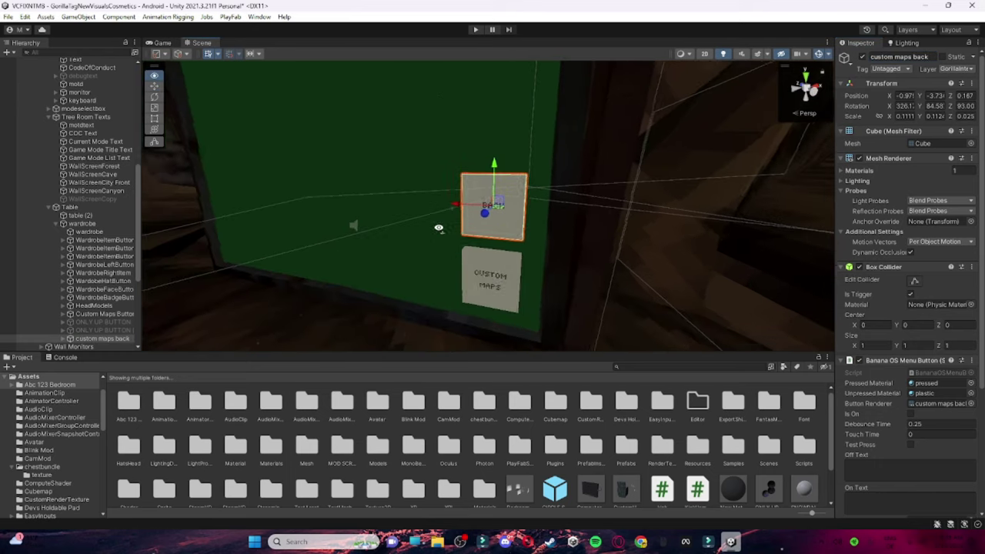
- Add the custom maps back object as a third element in the Custom Maps Button's Objects To Enable list
left_click(495, 267)
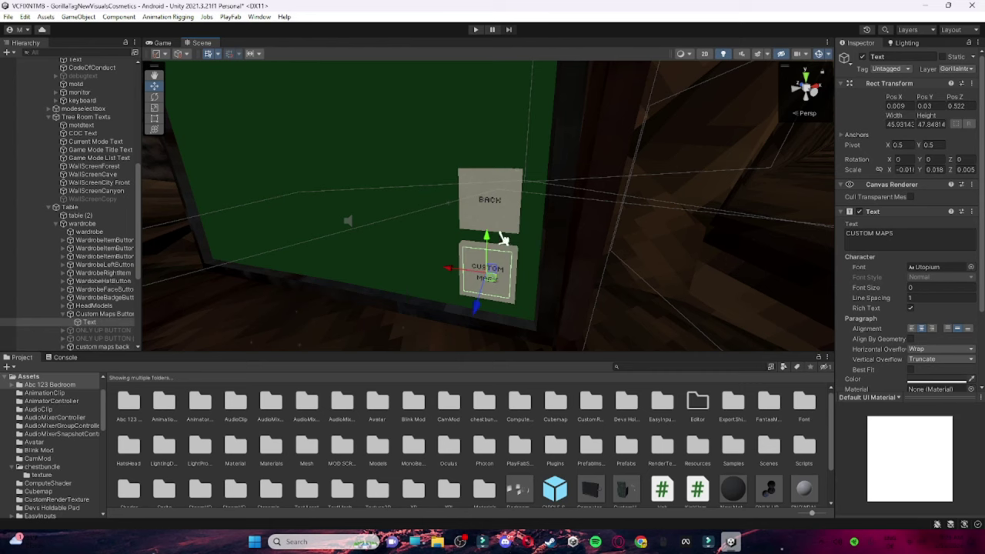
left_click(508, 251)
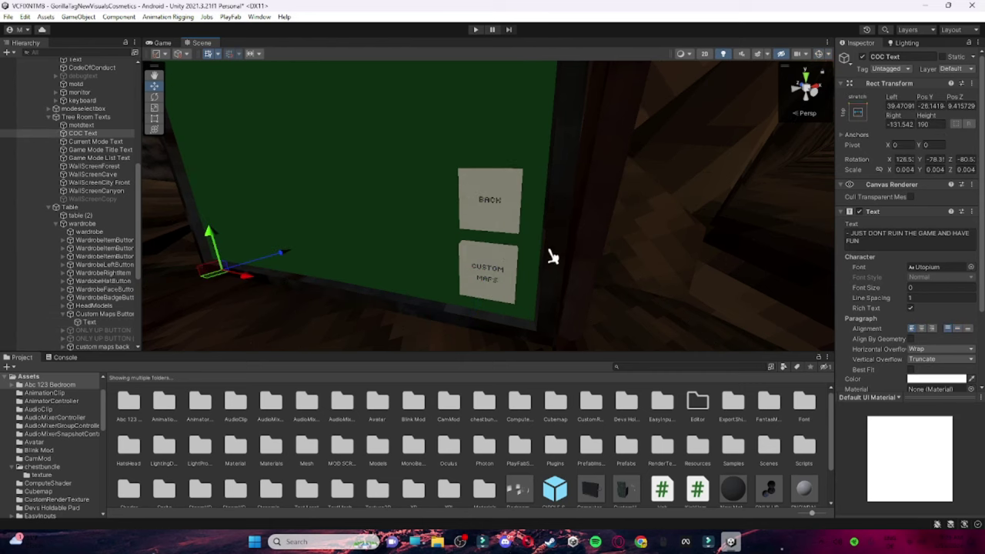
left_click(508, 263)
left_click(507, 264)
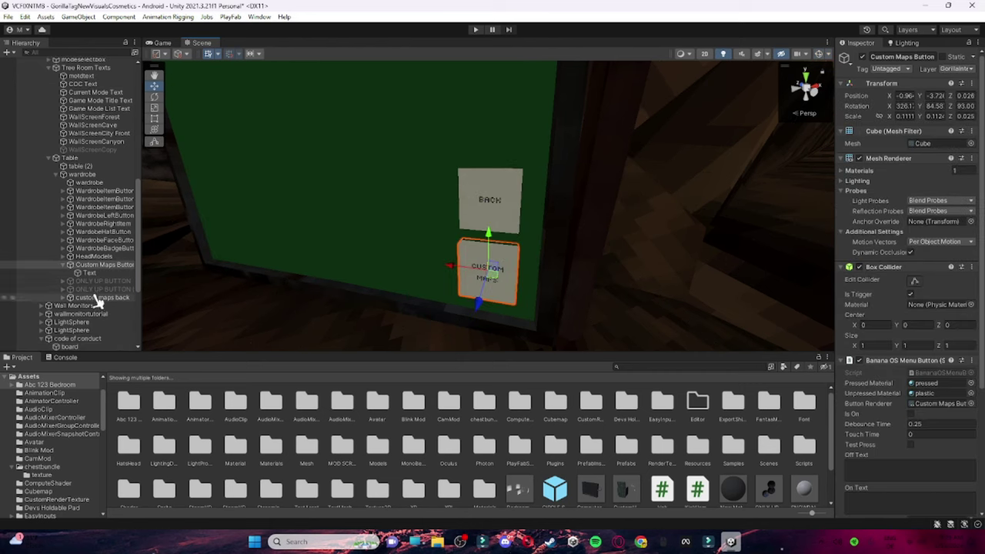
scroll(905, 502, "down", 2)
left_click_drag(905, 503, 907, 408)
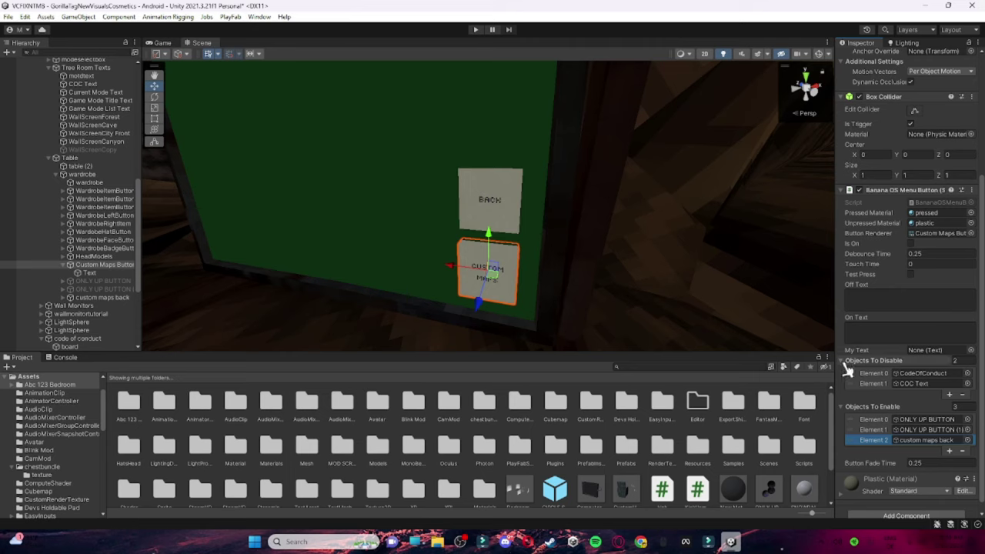
- Check the disable and enable lists of the BACK and both ONLY UP buttons, and rename the second ONLY UP BUTTON object to NORMAL MAPS
left_click(511, 227)
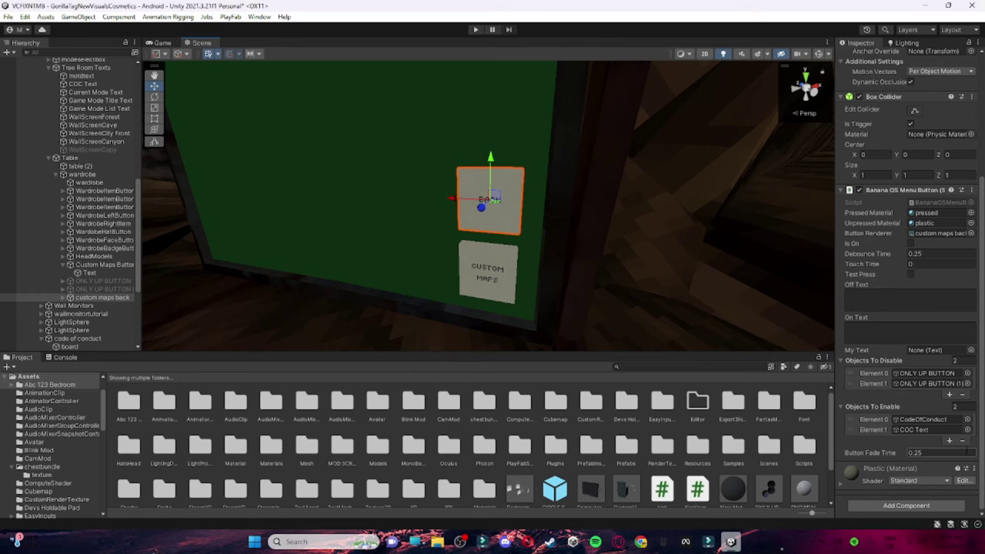
right_click_drag(571, 246, 597, 240)
left_click(98, 281)
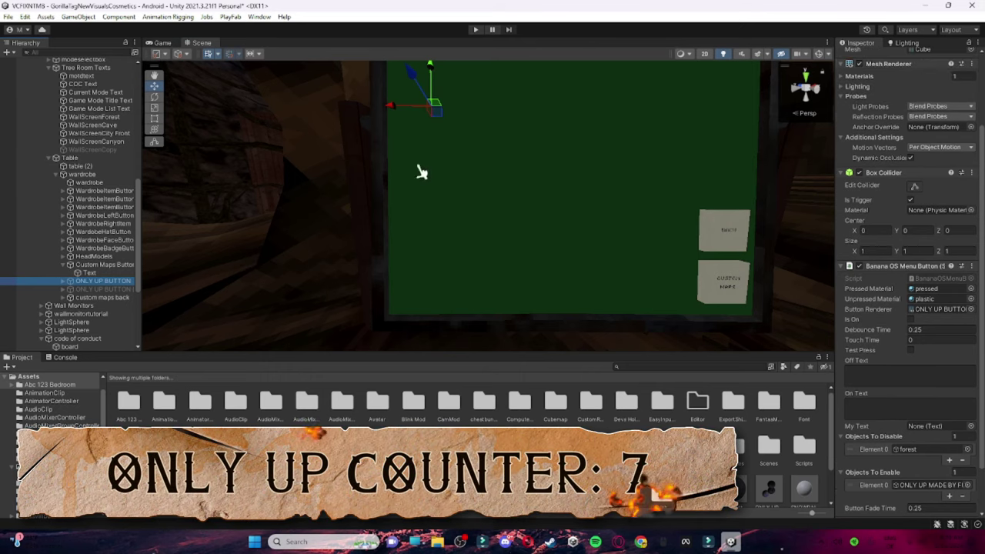
scroll(956, 285, "down", 2)
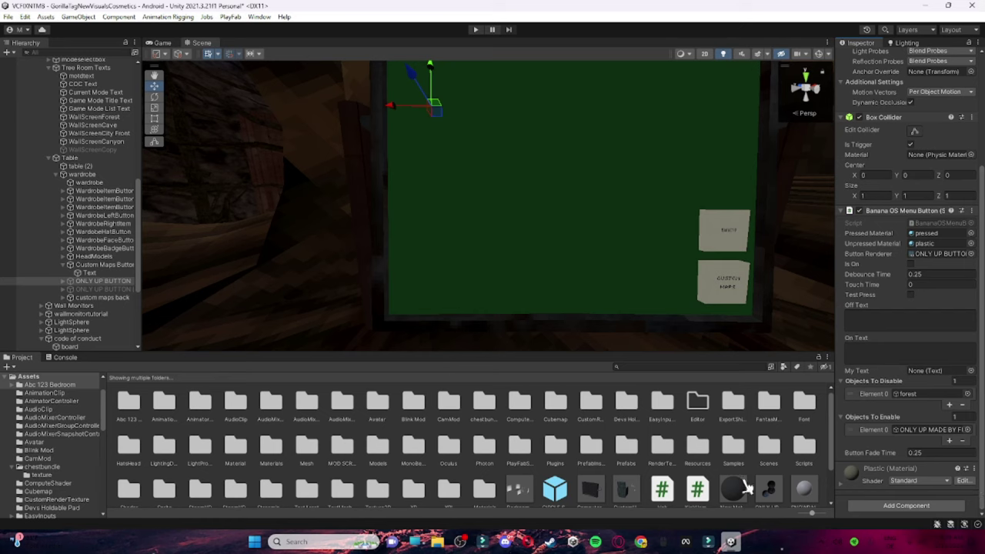
left_click(100, 289)
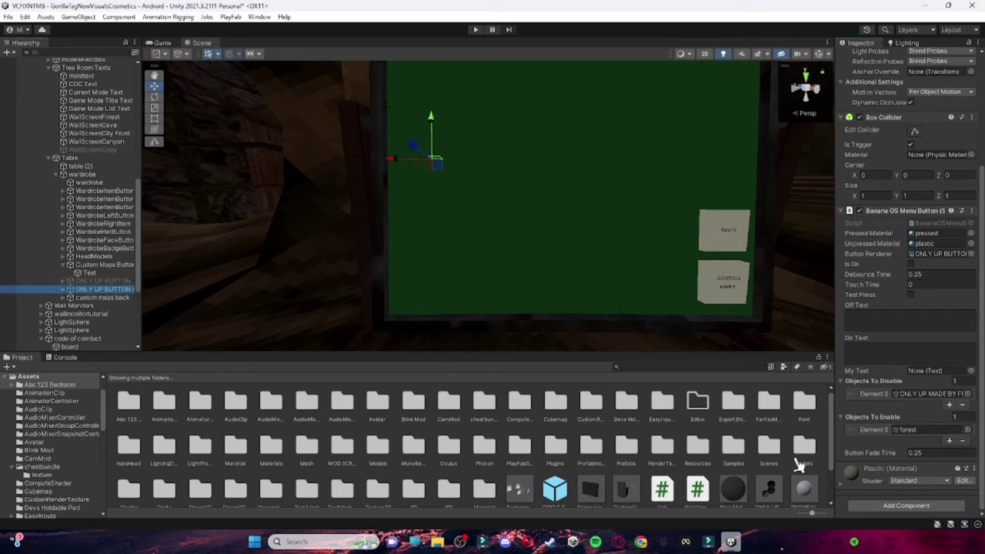
scroll(869, 208, "up", 5)
left_click(901, 57)
type("NORMAL MAPS")
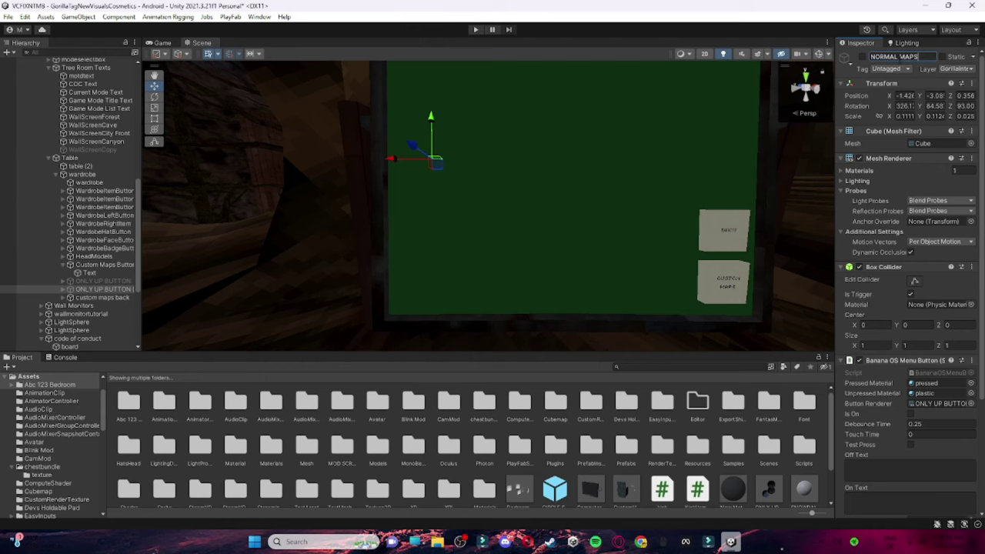
key("s")
mouse_move(305, 205)
right_mouse_down()
mouse_move(347, 189)
mouse_move(296, 203)
right_mouse_up()
left_click(64, 265)
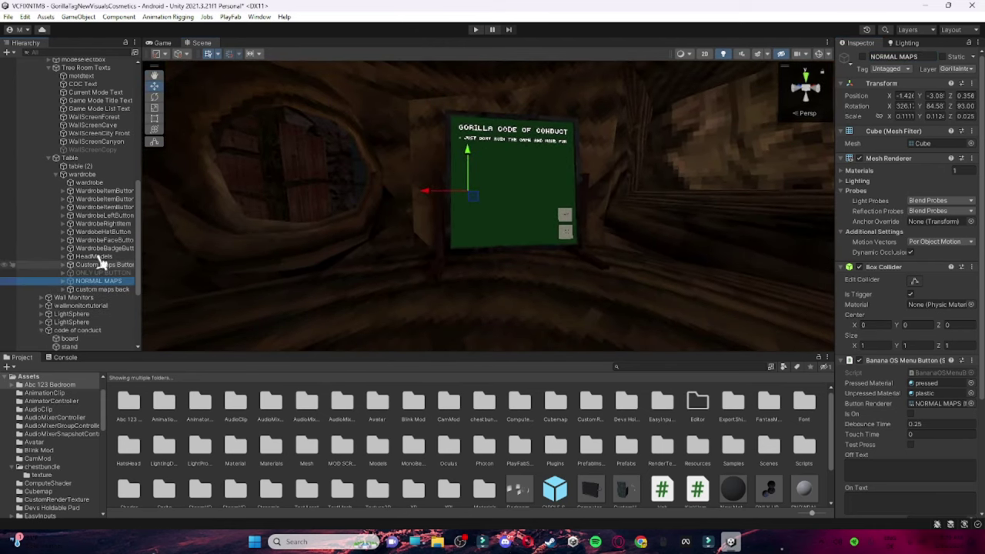
- Enter play mode and test-press the Custom Maps Button on the code of conduct board from the Scene view
left_click(476, 30)
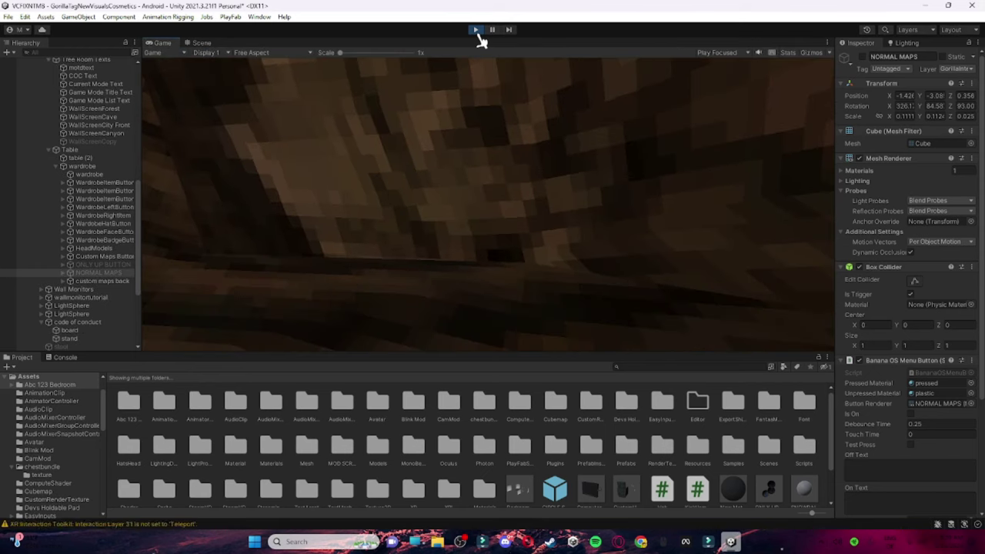
left_click(201, 43)
right_click_drag(577, 189, 631, 279)
key("s")
left_click(482, 245)
key("f")
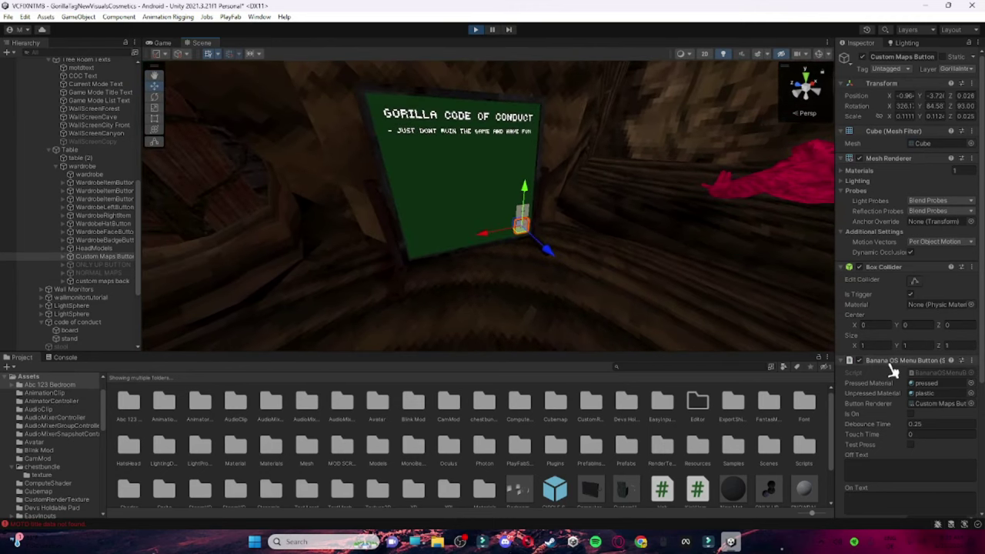
right_click_drag(482, 245, 543, 203)
key("s")
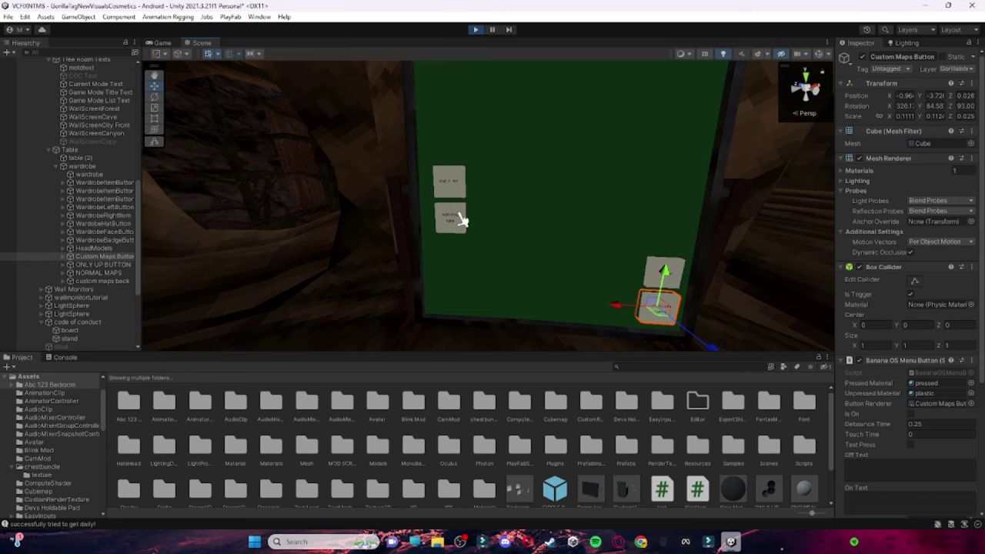
- Test-press the ONLY UP BUTTON on the board and look over the map around the tree room
left_click(465, 197)
key("f")
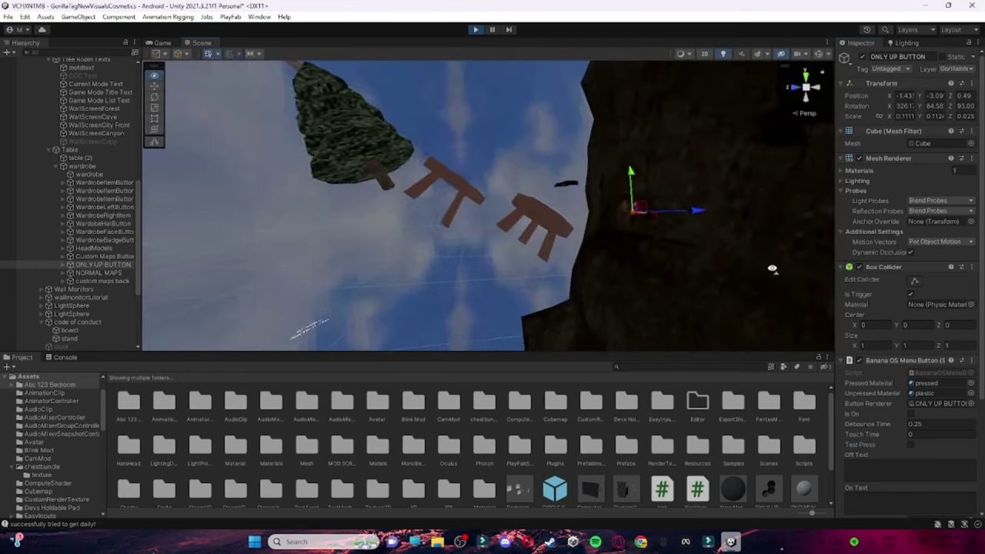
right_click_drag(543, 119, 522, 184)
right_click_drag(585, 212, 150, 369)
left_click_drag(131, 351, 116, 349)
right_click(62, 263)
right_click_drag(400, 286, 231, 289)
- Test-press the NORMAL MAPS button and look over the map from outside
left_click(98, 273)
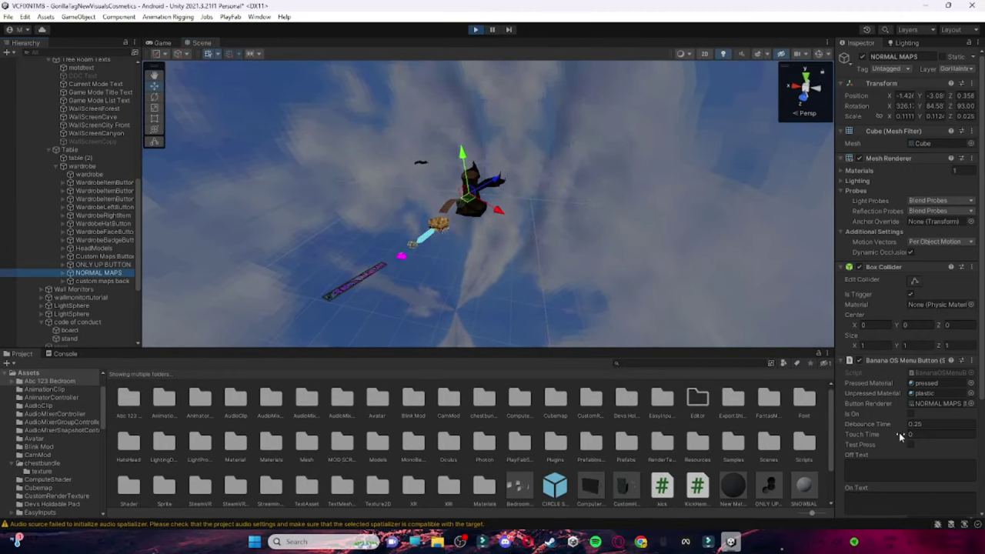
key("f")
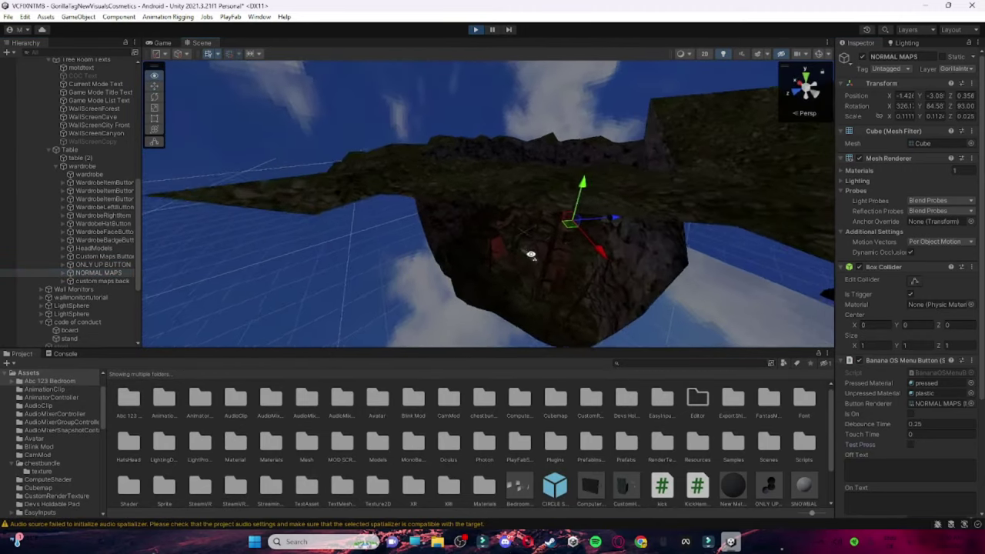
right_click_drag(531, 255, 343, 159)
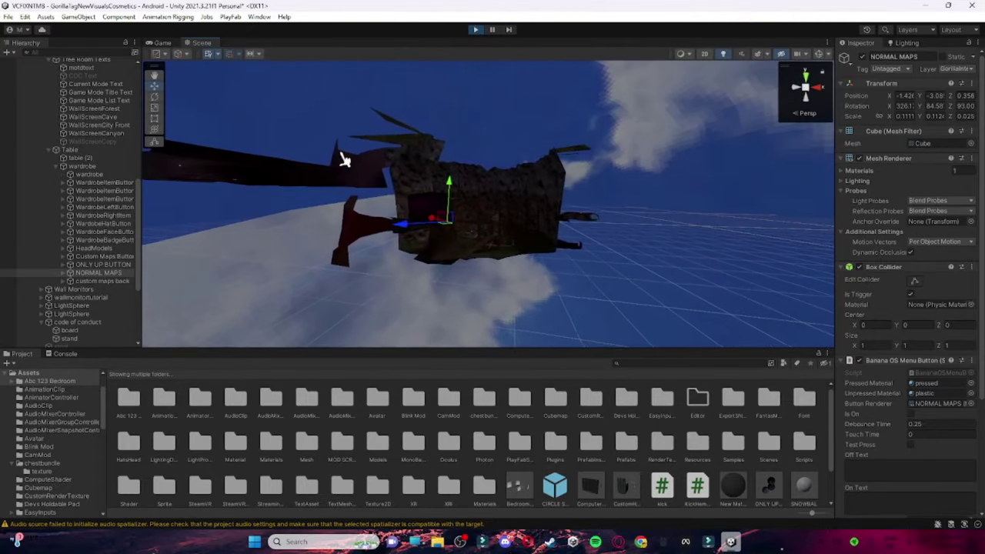
- Leave play mode and deactivate the custom maps back button object
left_click(477, 30)
right_click_drag(388, 286, 480, 116)
left_click(419, 279)
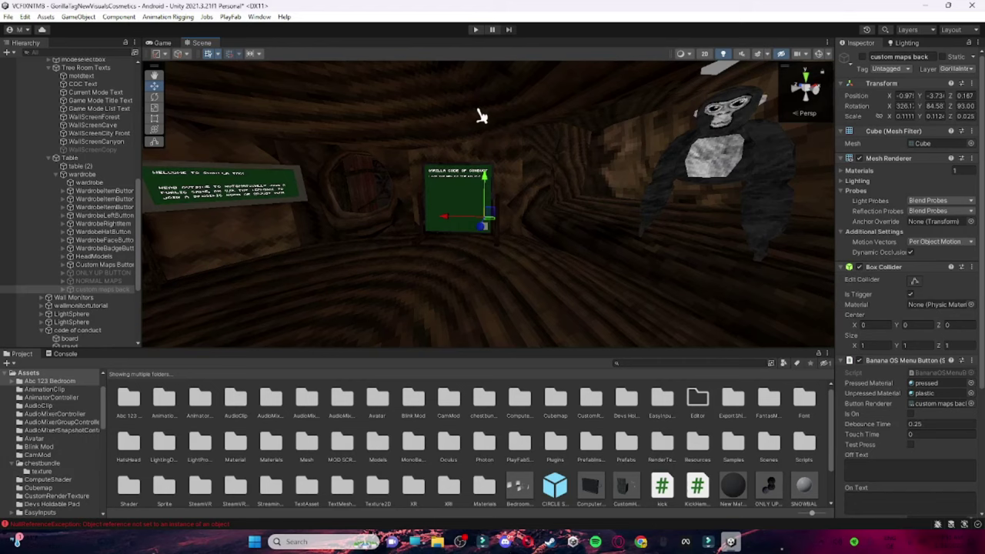